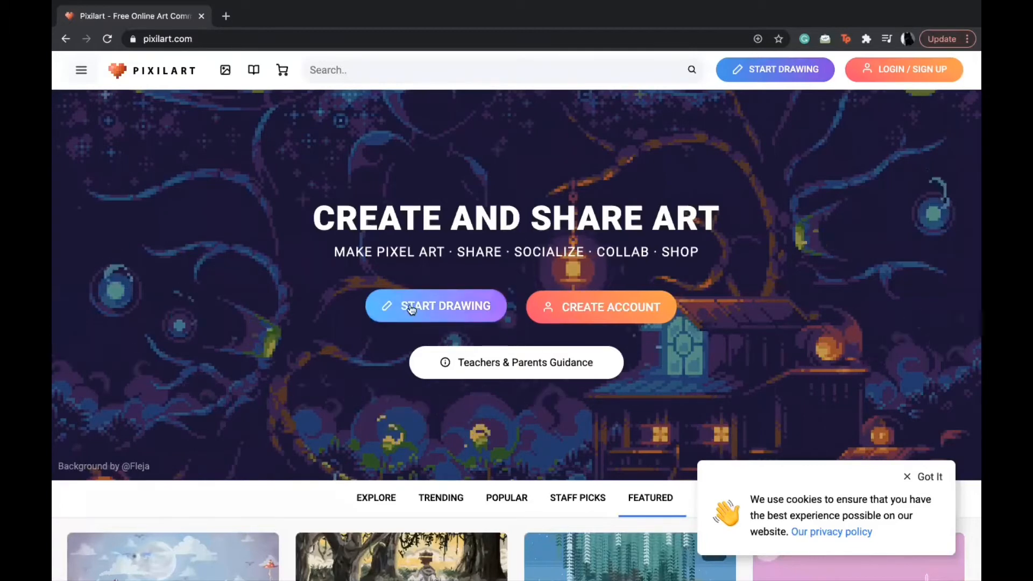
- Open the drawing editor, discard the autosaved drawing and create a new blank canvas 100 pixels wide and 100 pixels high
left_click(461, 317)
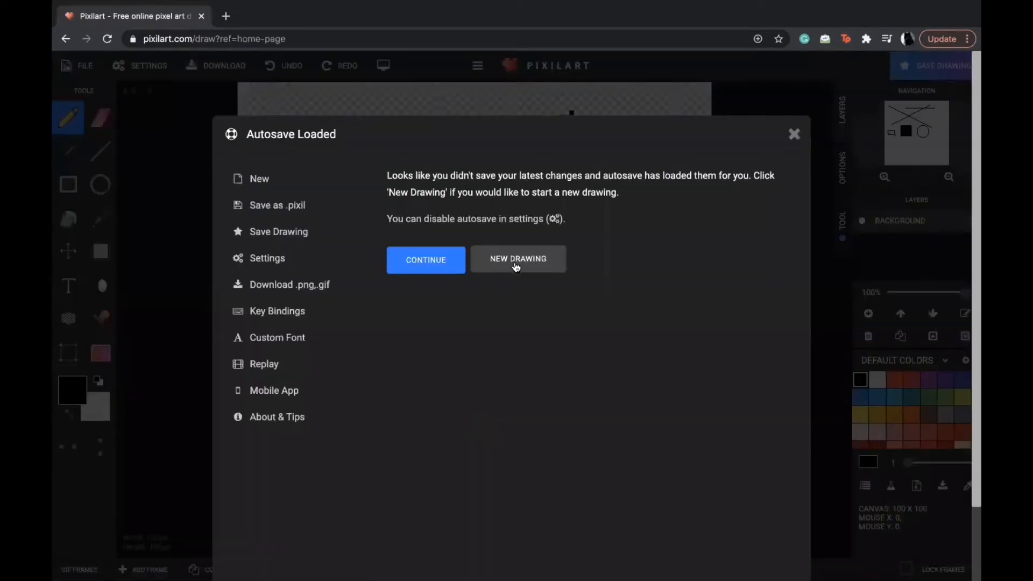
left_click(514, 260)
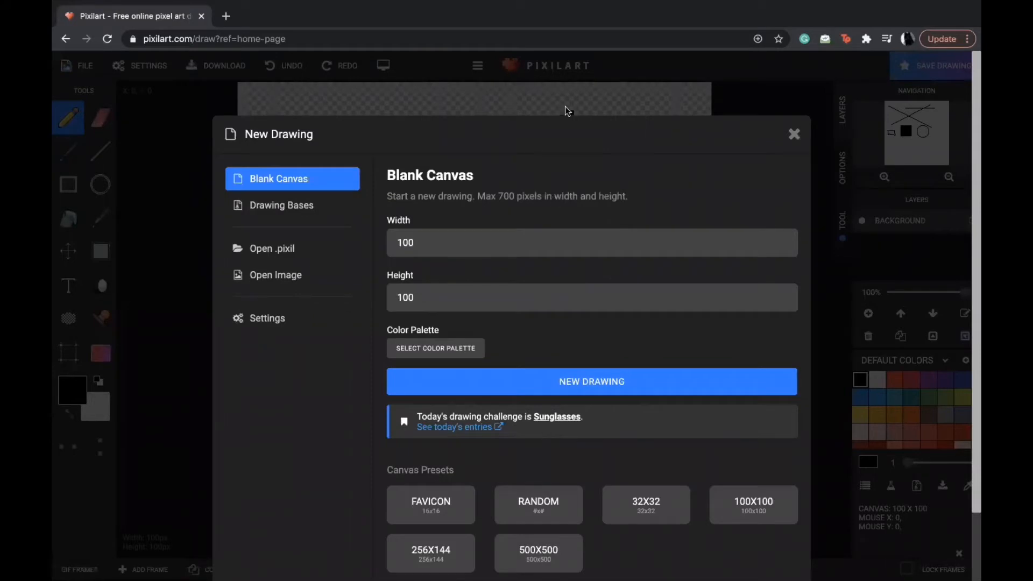
left_click(556, 386)
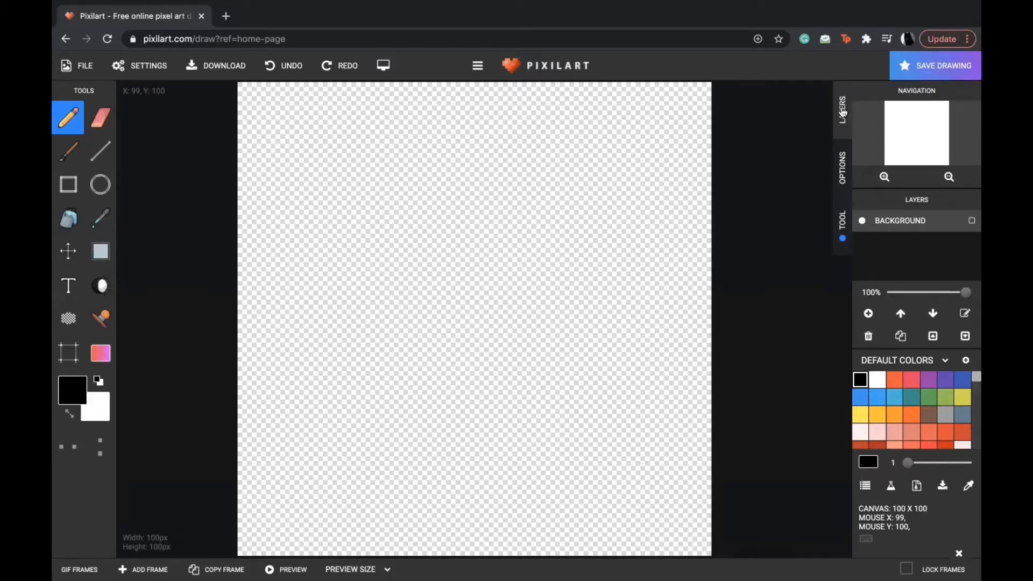
- Add a new layer above the background layer and delete it again
left_click(868, 316)
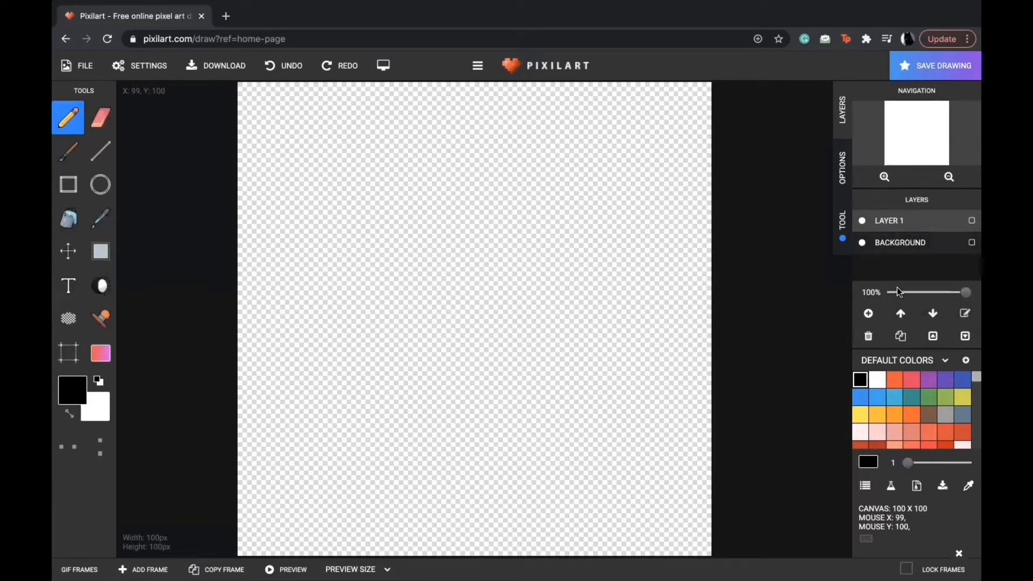
left_click(868, 338)
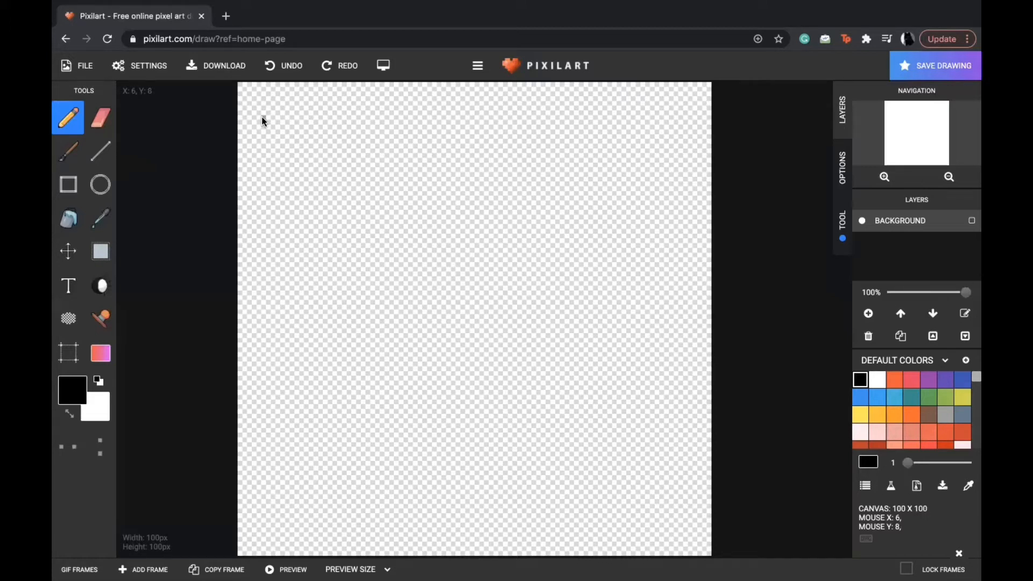
- Draw a wavy black Pencil line across the upper canvas at pixel size 1, and a thicker one beneath it at pixel size 4
mouse_move(263, 118)
left_mouse_down()
mouse_move(267, 147)
mouse_move(320, 123)
mouse_move(336, 165)
mouse_move(373, 123)
mouse_move(393, 123)
mouse_move(414, 183)
mouse_move(460, 142)
mouse_move(478, 147)
mouse_move(477, 191)
mouse_move(525, 163)
left_mouse_up()
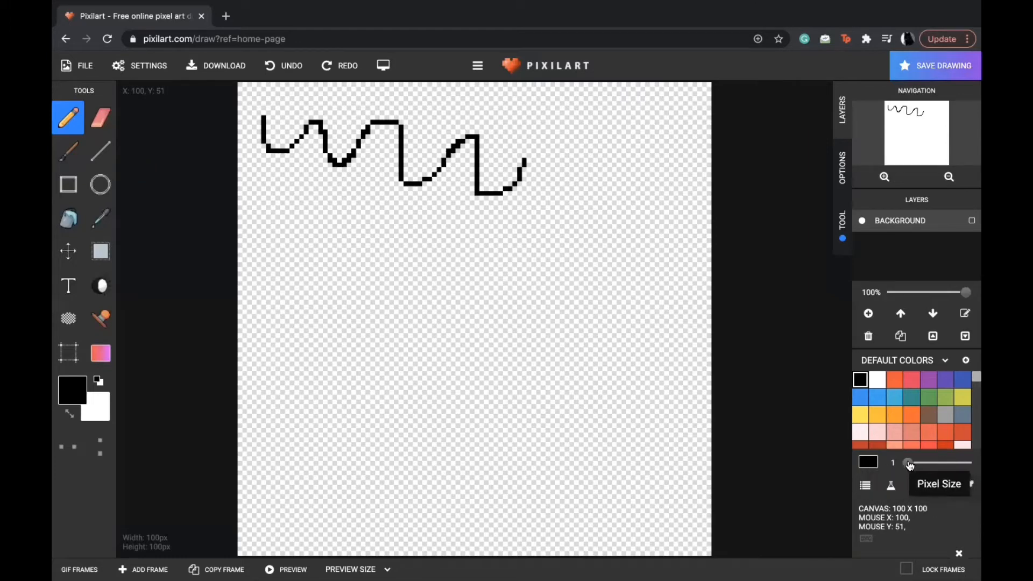
mouse_move(914, 466)
left_mouse_down()
mouse_move(970, 466)
mouse_move(920, 467)
left_mouse_up()
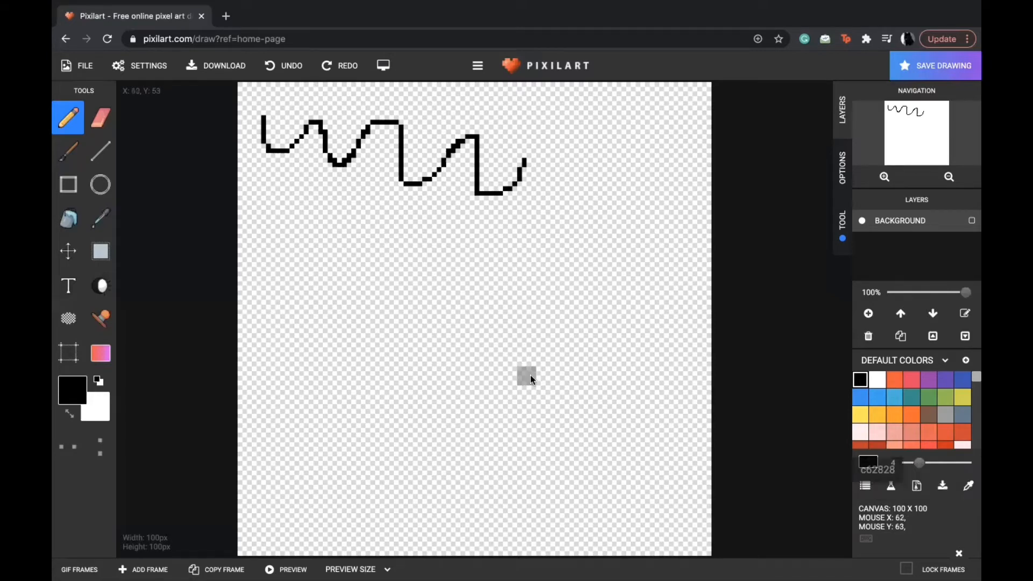
left_click(261, 182)
mouse_move(267, 200)
left_mouse_down()
mouse_move(311, 178)
mouse_move(328, 213)
mouse_move(359, 199)
left_mouse_up()
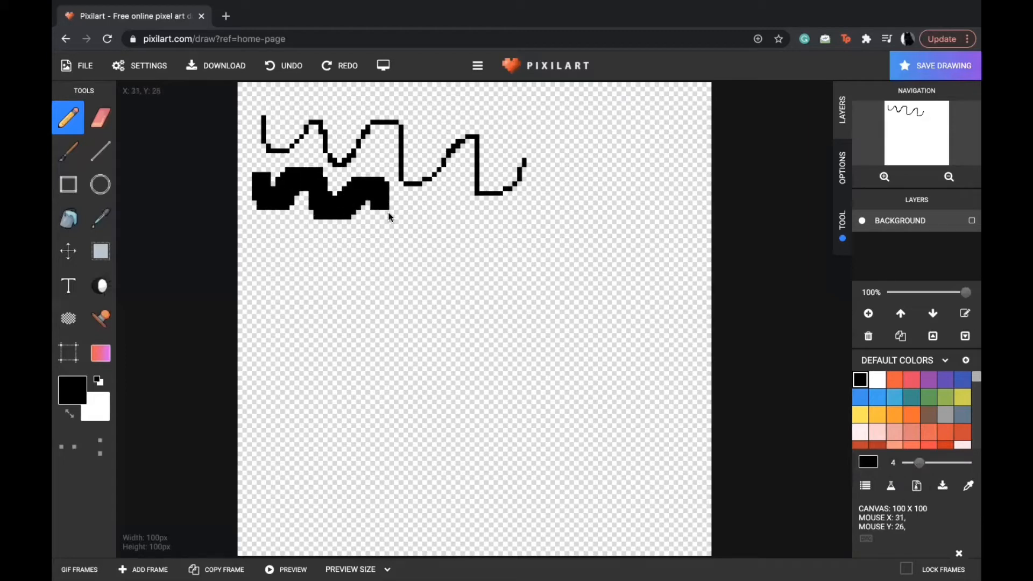
left_click_drag(450, 244, 450, 235)
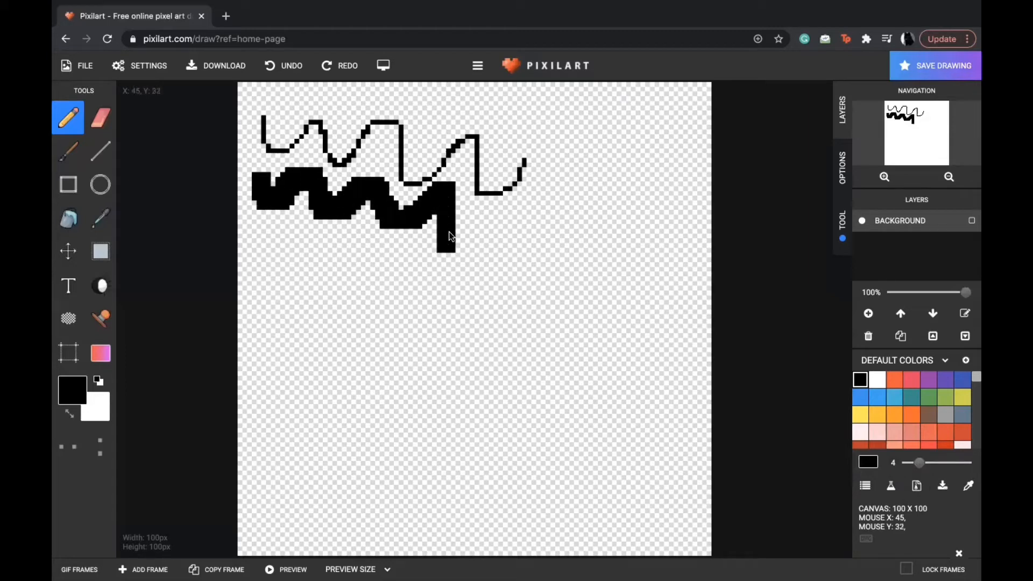
- Erase the left portions of both wavy lines with the Eraser at pixel size 10
left_click(99, 115)
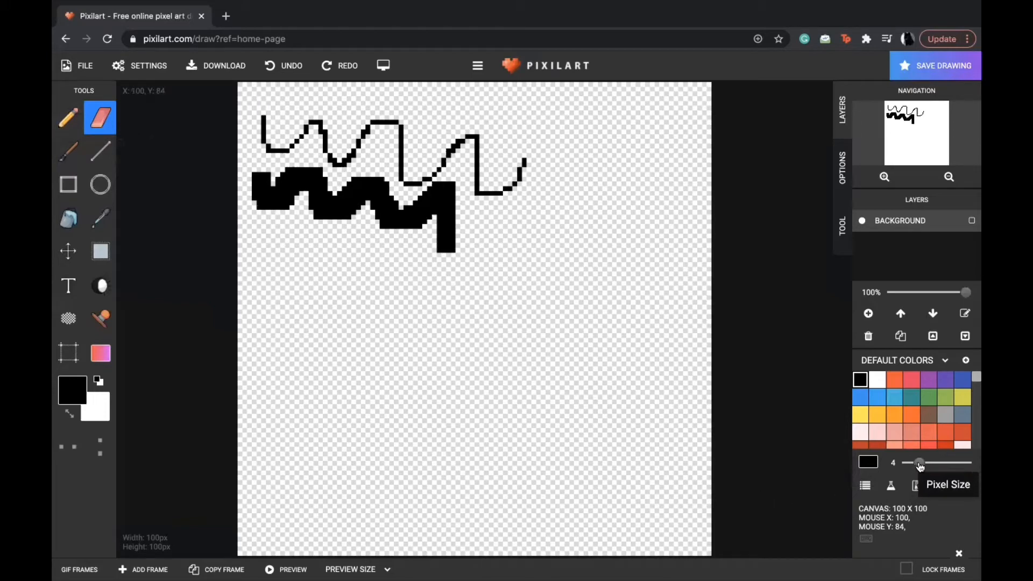
left_click_drag(920, 466, 943, 467)
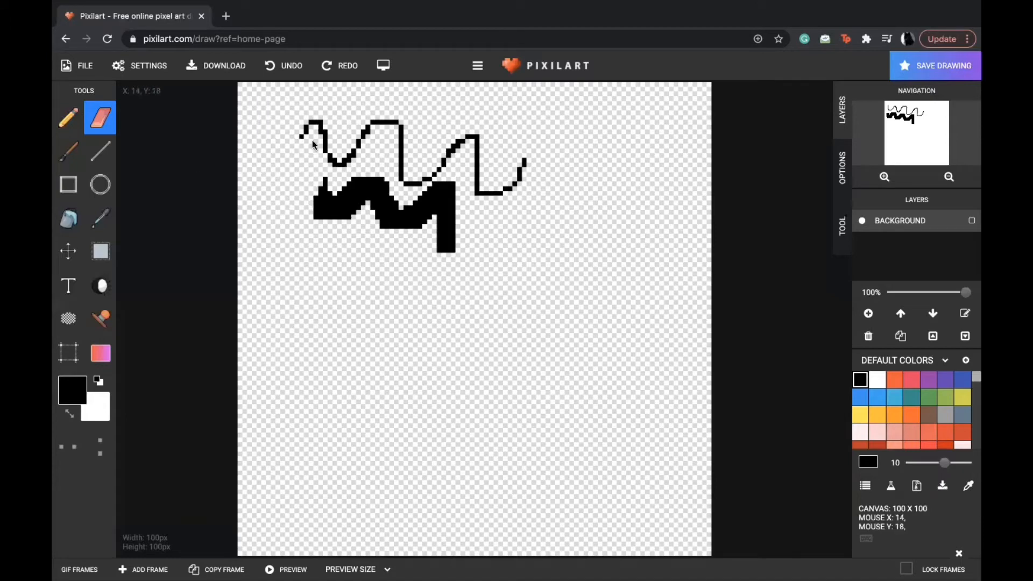
left_click_drag(334, 171, 333, 254)
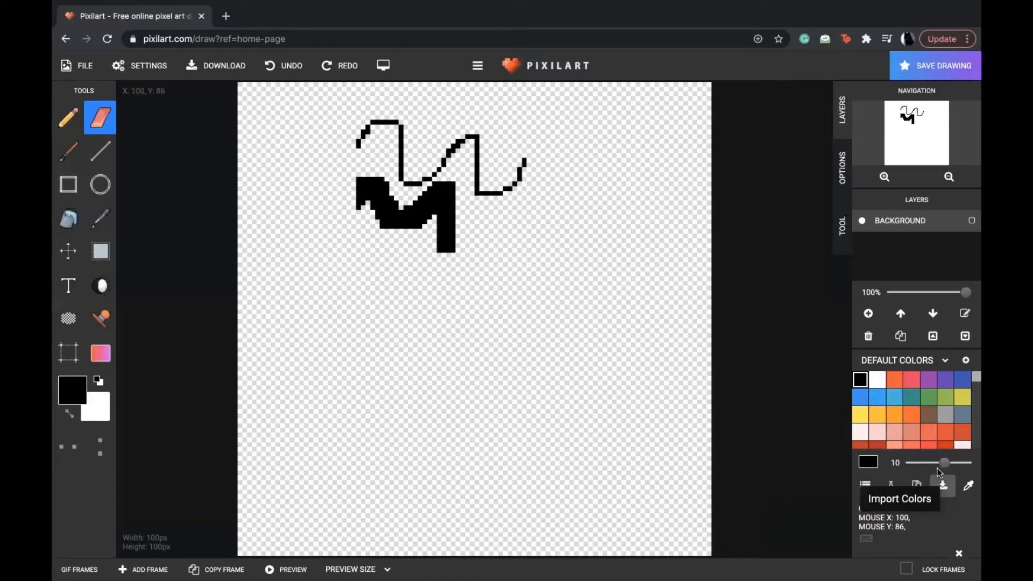
- Erase a thin strip through the thick line at pixel size 1, and wipe away the remaining strokes at pixel size 14
left_click_drag(943, 466, 908, 466)
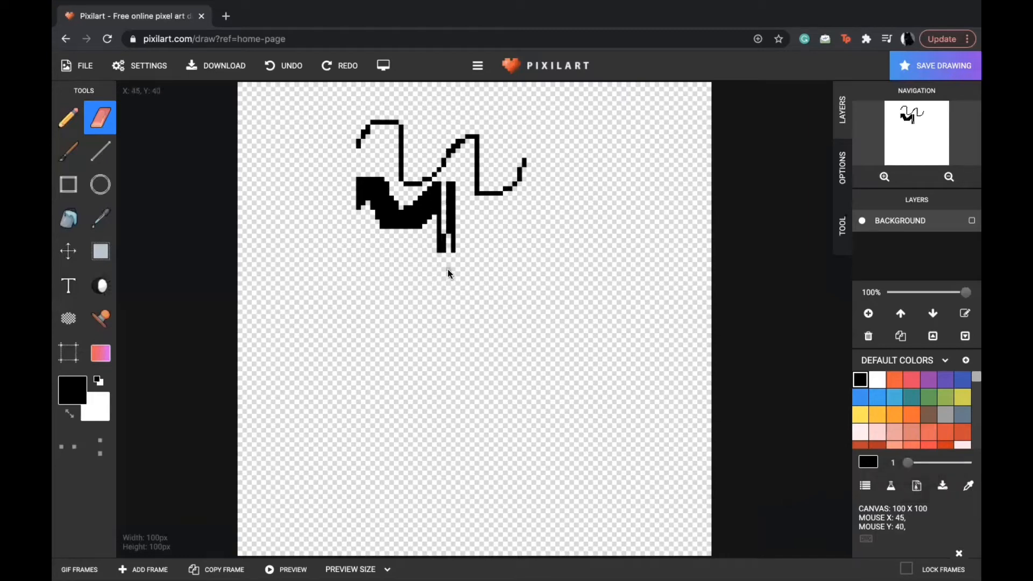
left_click_drag(908, 466, 955, 466)
mouse_move(397, 201)
left_mouse_down()
mouse_move(372, 215)
mouse_move(349, 132)
mouse_move(459, 239)
mouse_move(444, 178)
mouse_move(539, 213)
left_mouse_up()
left_click_drag(498, 162, 535, 152)
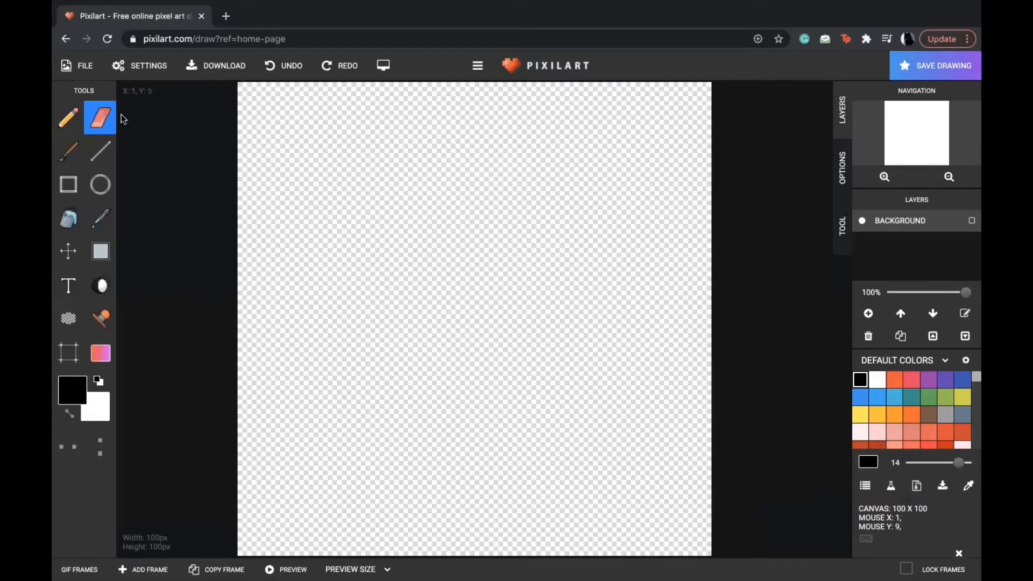
- Paint a thick wavy black stroke across the upper left of the canvas with the Brush tool, with pixel size set to 1
left_click(65, 152)
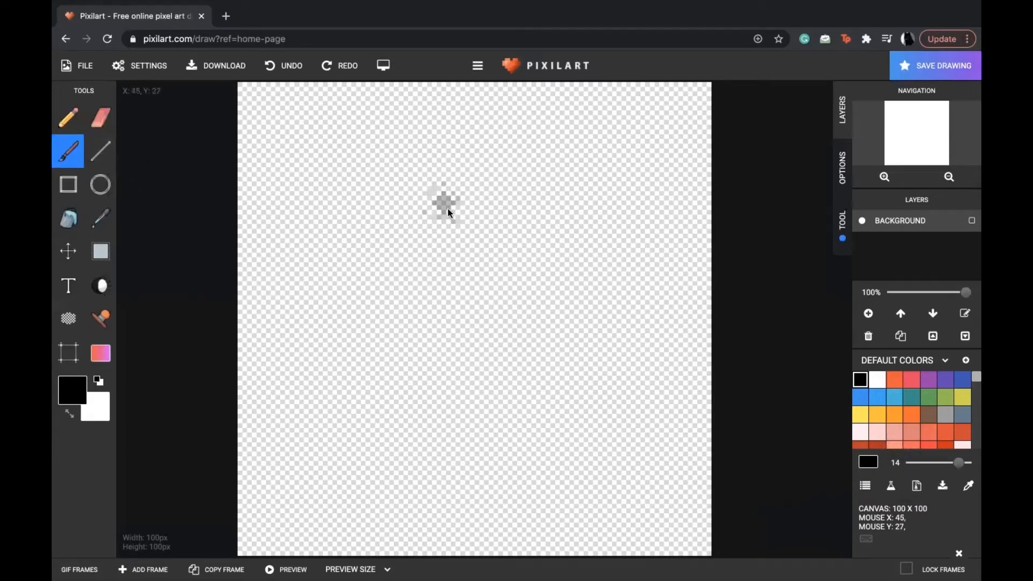
left_click_drag(959, 462, 908, 463)
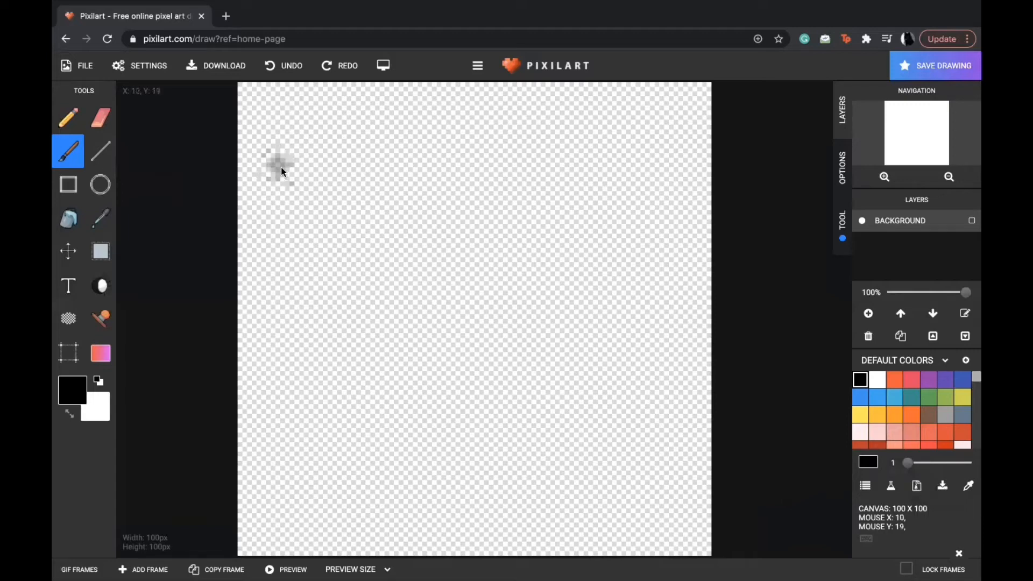
mouse_move(277, 154)
left_mouse_down()
mouse_move(328, 125)
mouse_move(349, 142)
mouse_move(353, 188)
mouse_move(370, 215)
mouse_move(421, 196)
mouse_move(469, 153)
mouse_move(480, 157)
mouse_move(489, 255)
mouse_move(547, 202)
left_mouse_up()
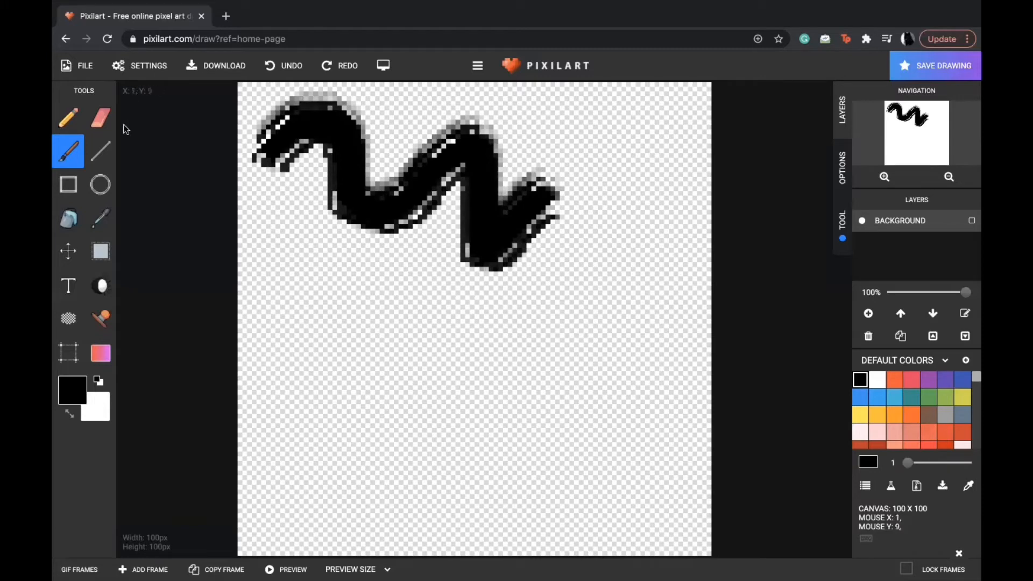
- Draw a long horizontal line below the wavy brush stroke and a diagonal line crossing it with the Line tool
left_click(100, 151)
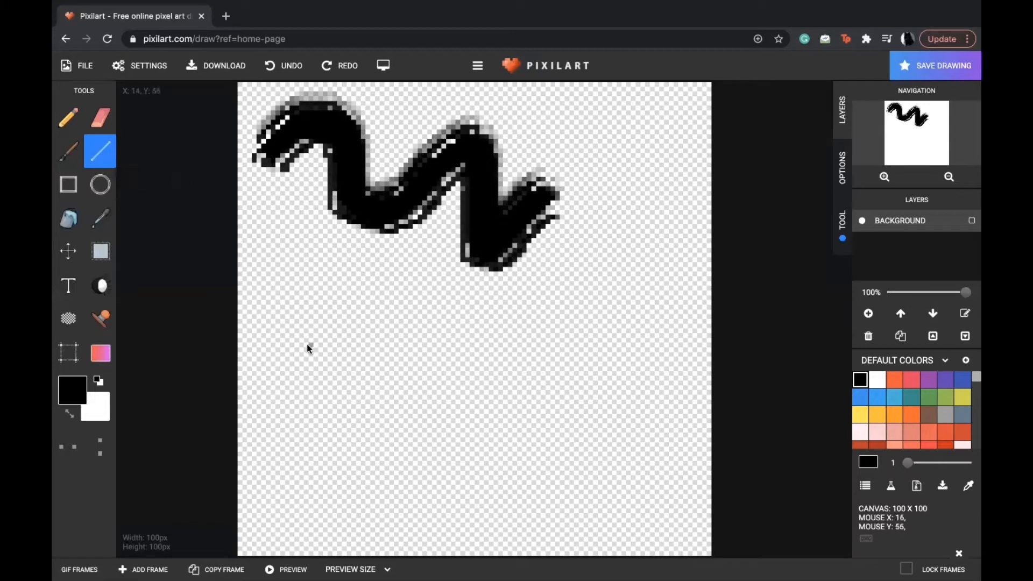
left_click_drag(286, 326, 614, 326)
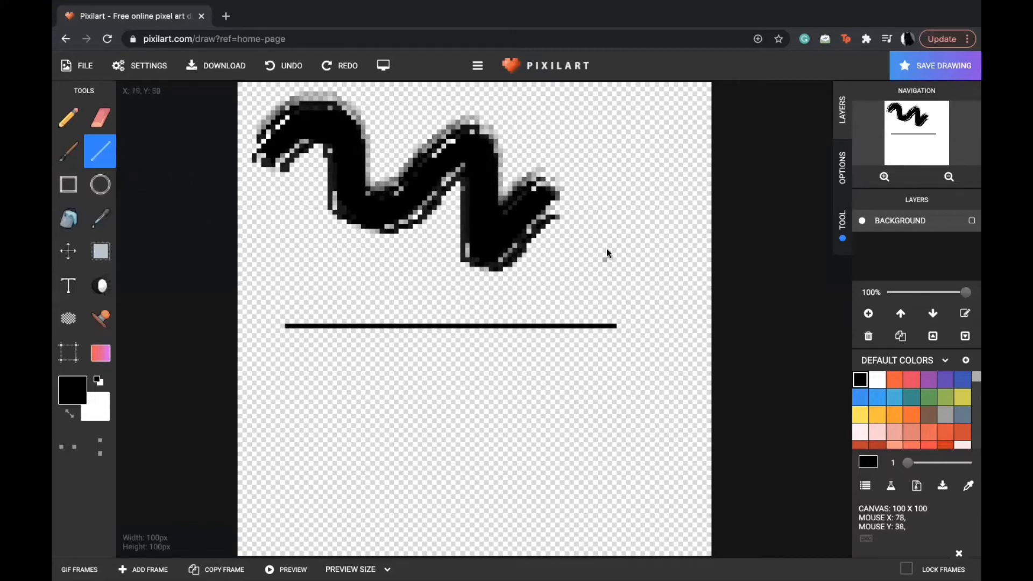
mouse_move(605, 245)
left_mouse_down()
mouse_move(455, 342)
mouse_move(373, 369)
mouse_move(379, 382)
left_mouse_up()
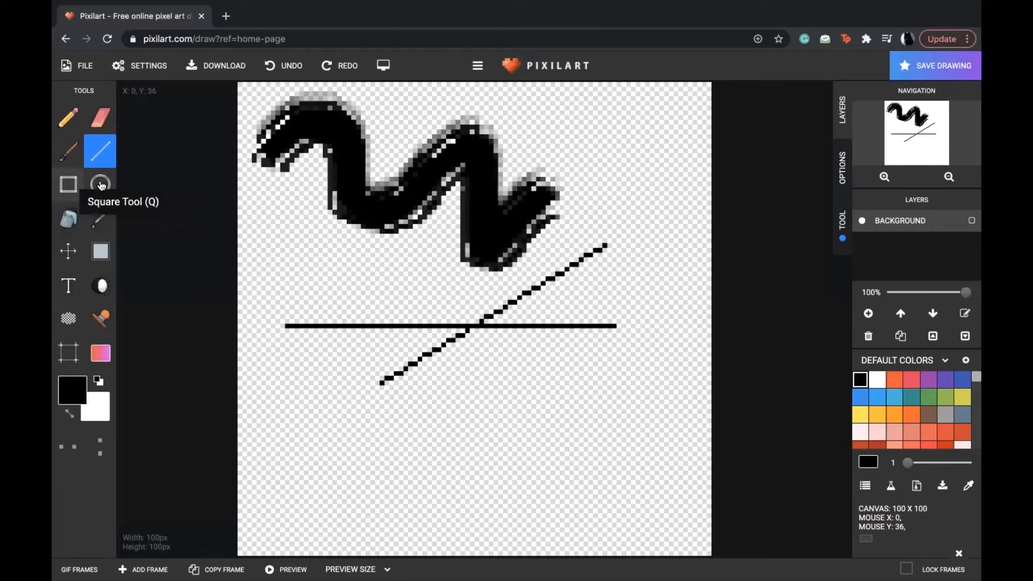
- Draw a small rectangle outline near the canvas's upper right corner and a circle outline below it
left_click(68, 184)
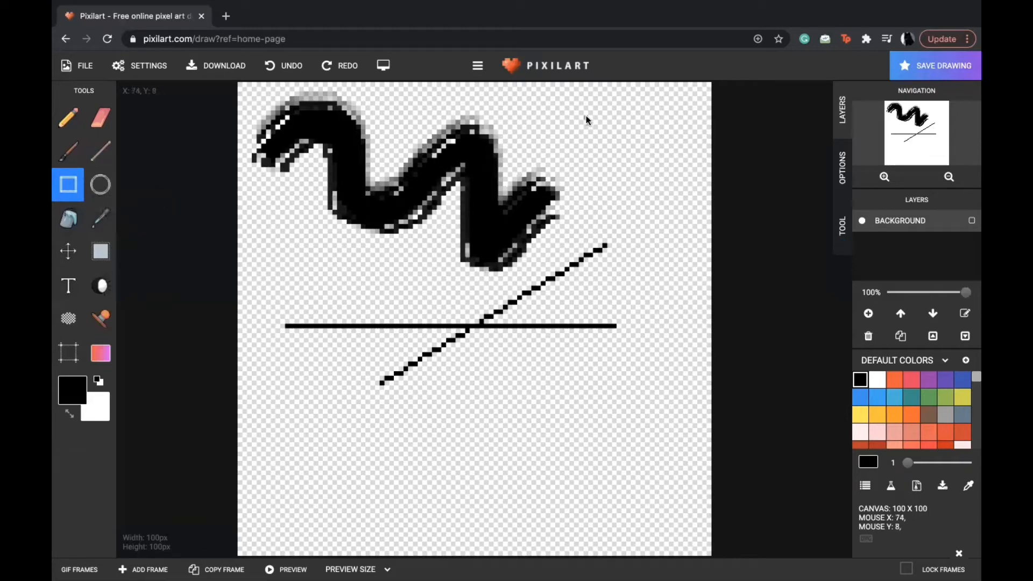
left_click_drag(576, 100, 628, 146)
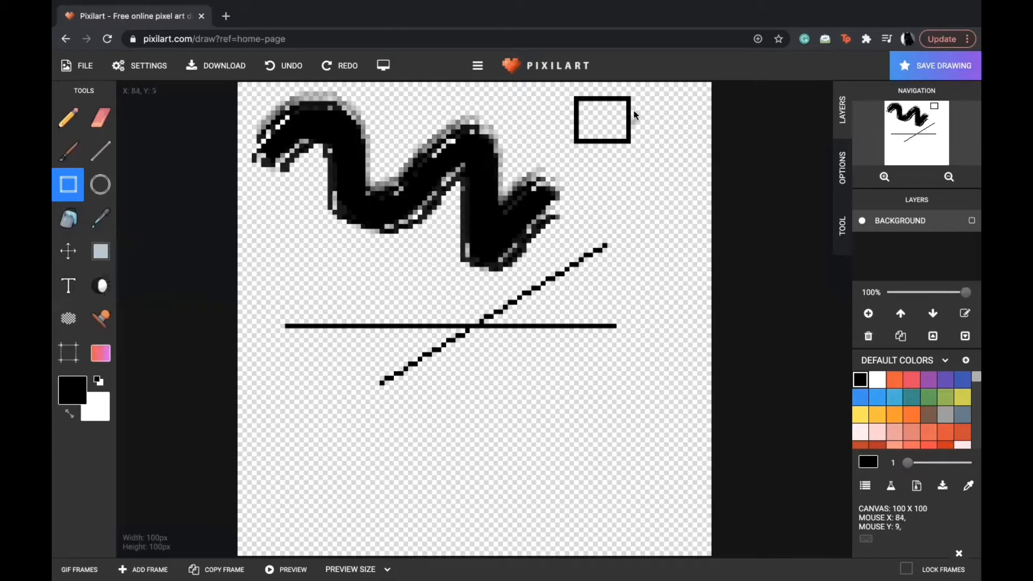
left_click(100, 184)
left_click_drag(598, 162, 657, 219)
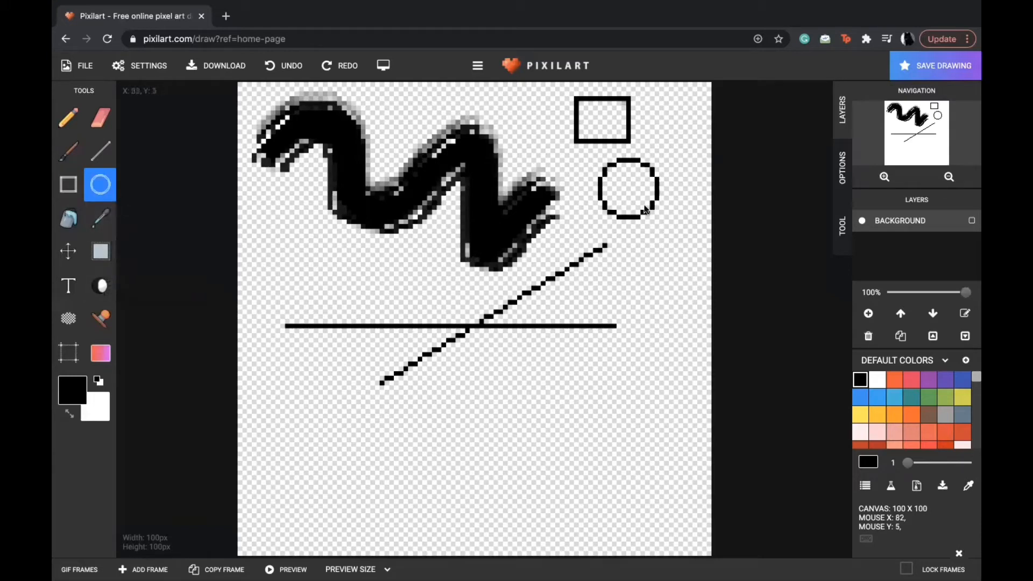
- Draw a closed freehand square with the Pencil below the circle, and fill the rectangle, circle and square with black
left_click(68, 117)
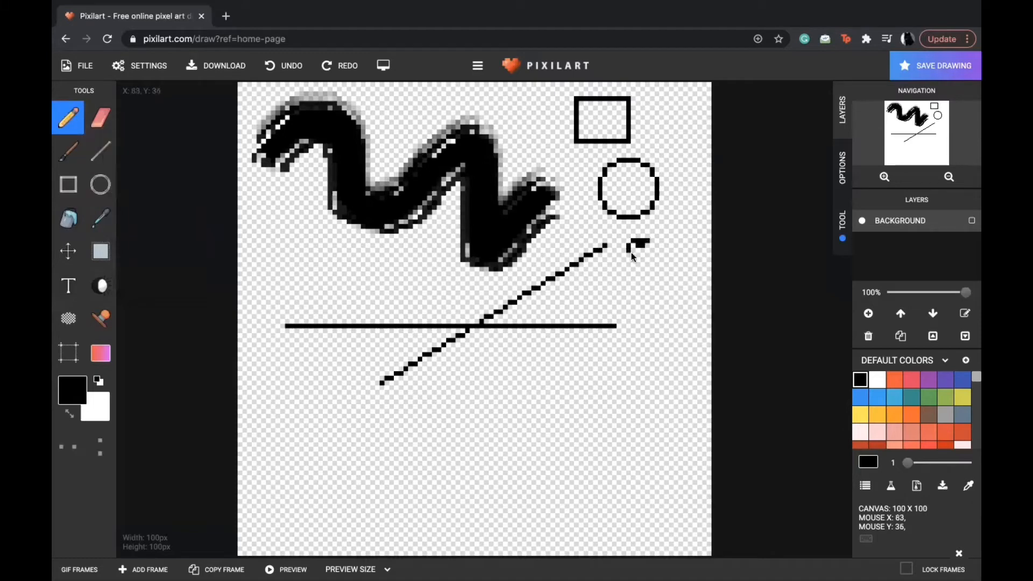
mouse_move(683, 287)
left_mouse_down()
mouse_move(683, 249)
mouse_move(629, 245)
left_mouse_up()
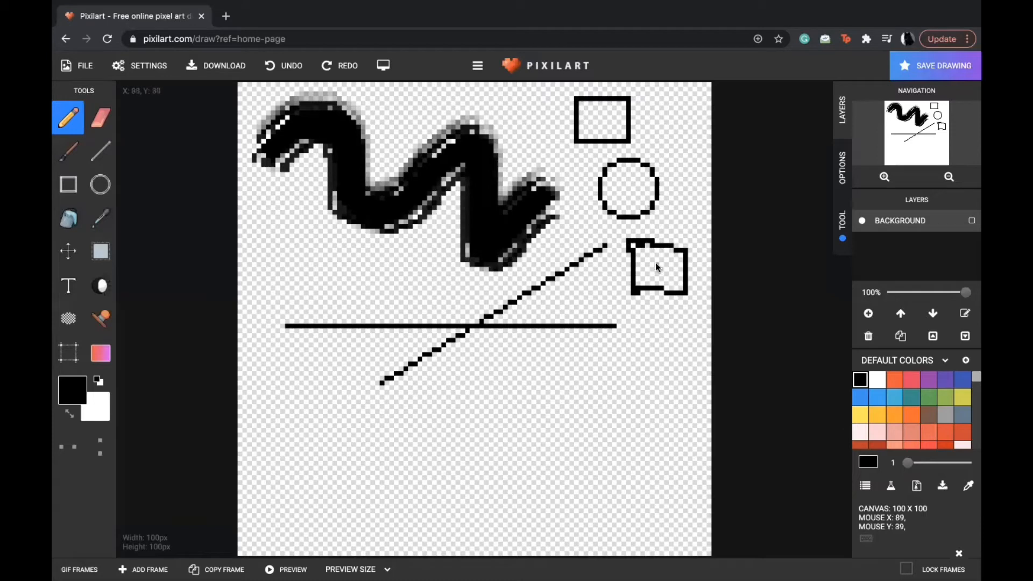
left_click(69, 220)
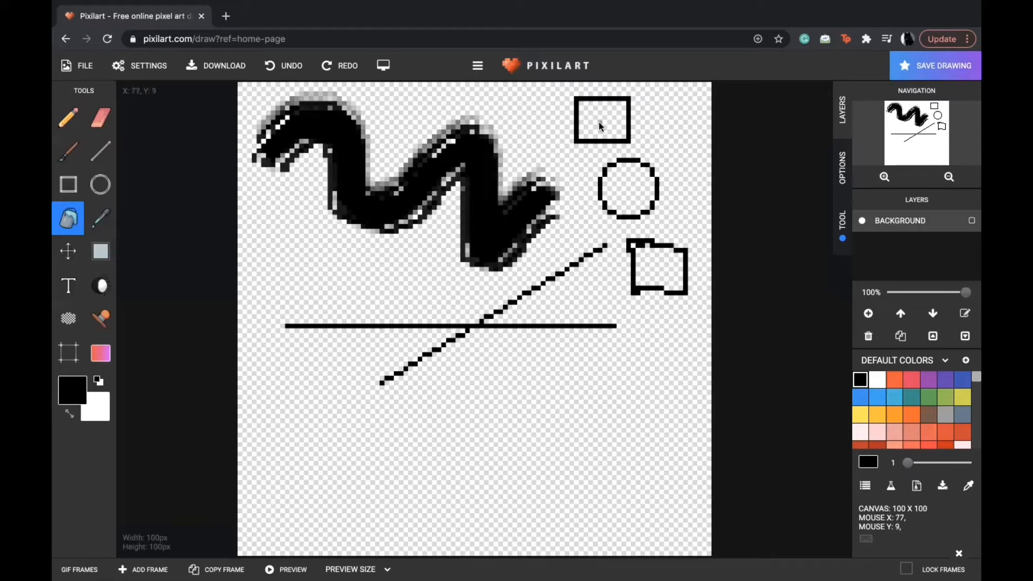
left_click(617, 184)
left_click(662, 273)
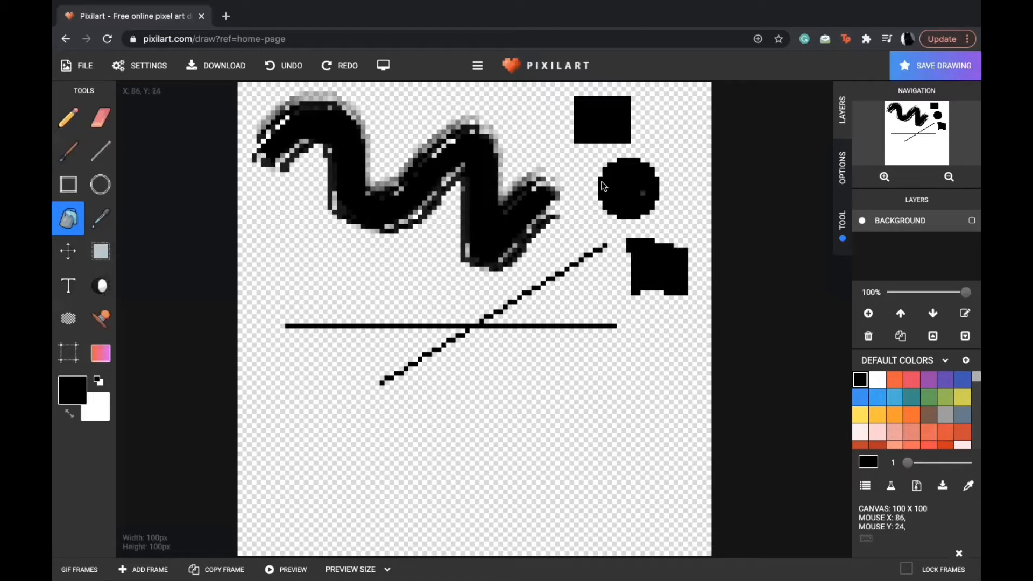
- Draw a closed, rounded freehand shape with the Pencil in the lower right area of the canvas and fill it with black
left_click(68, 117)
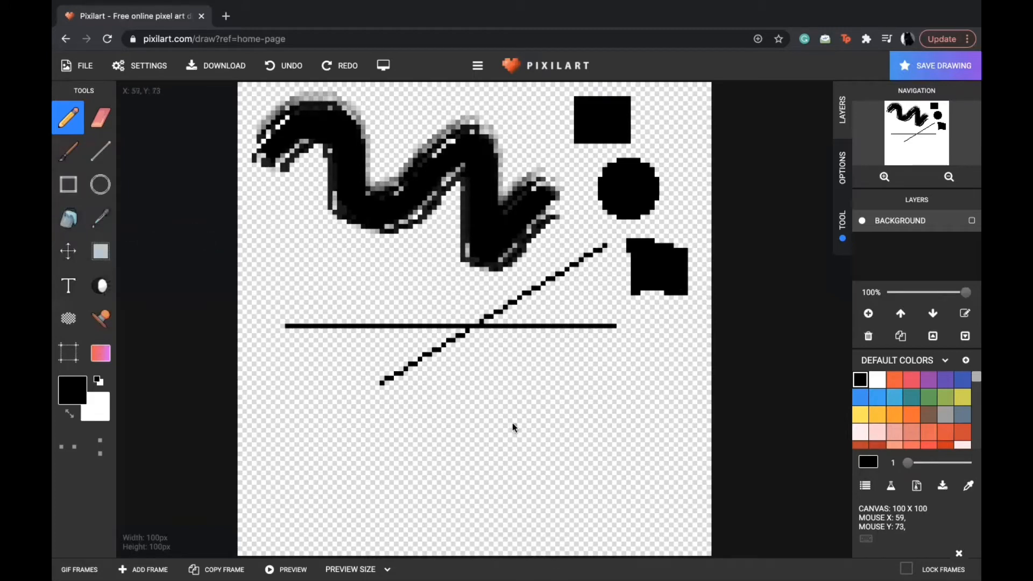
mouse_move(590, 383)
left_mouse_down()
mouse_move(550, 400)
mouse_move(548, 422)
left_mouse_up()
left_click_drag(626, 402, 608, 394)
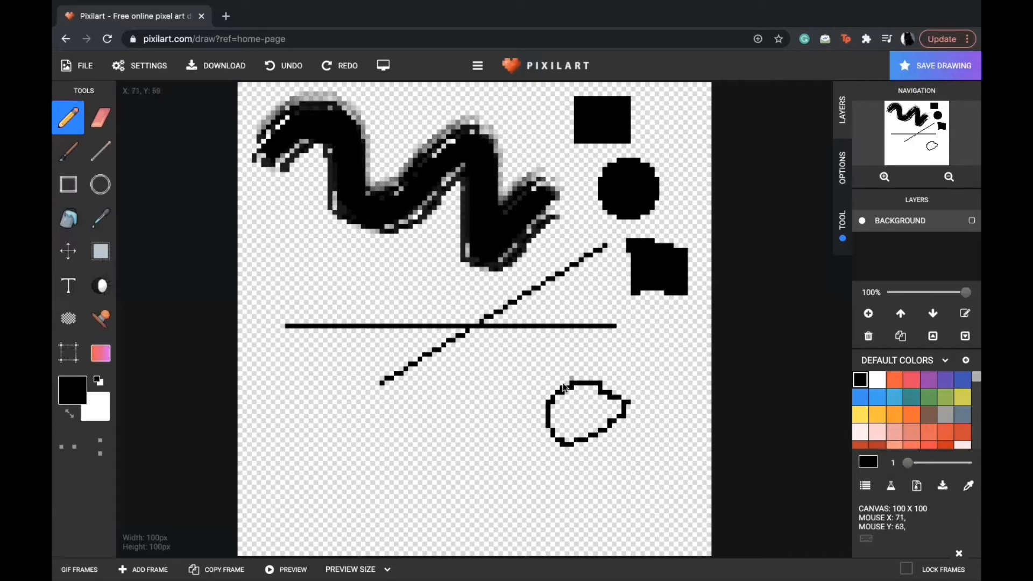
left_click(69, 215)
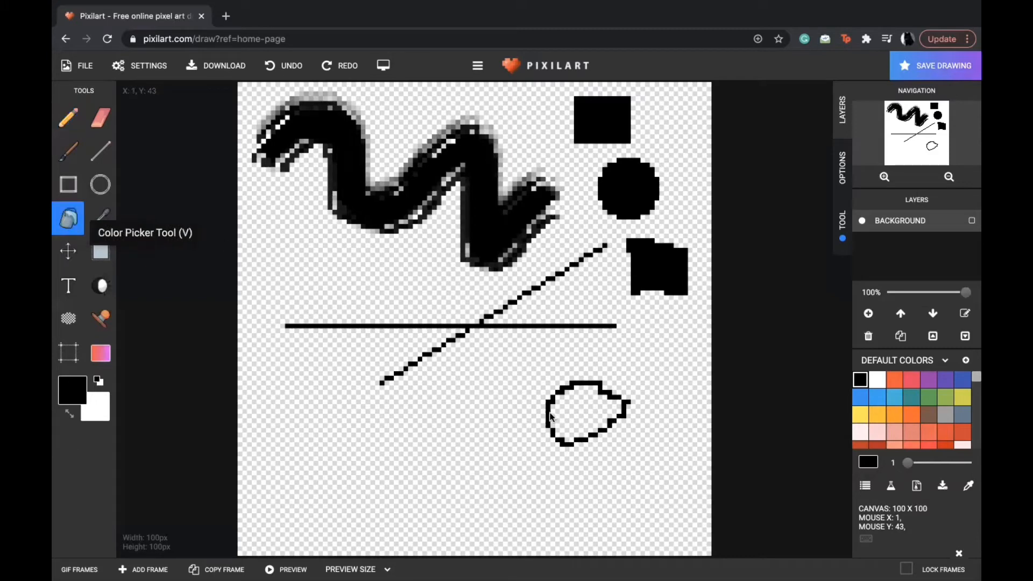
left_click(567, 430)
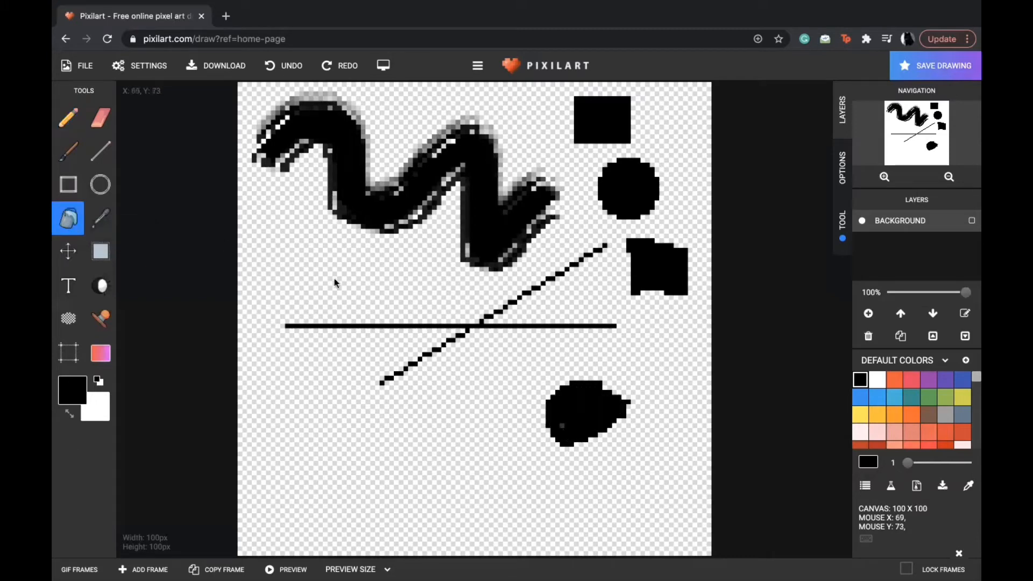
- Draw a closed freehand shape with the Pencil in the canvas's lower left corner and fill it with black
left_click(68, 117)
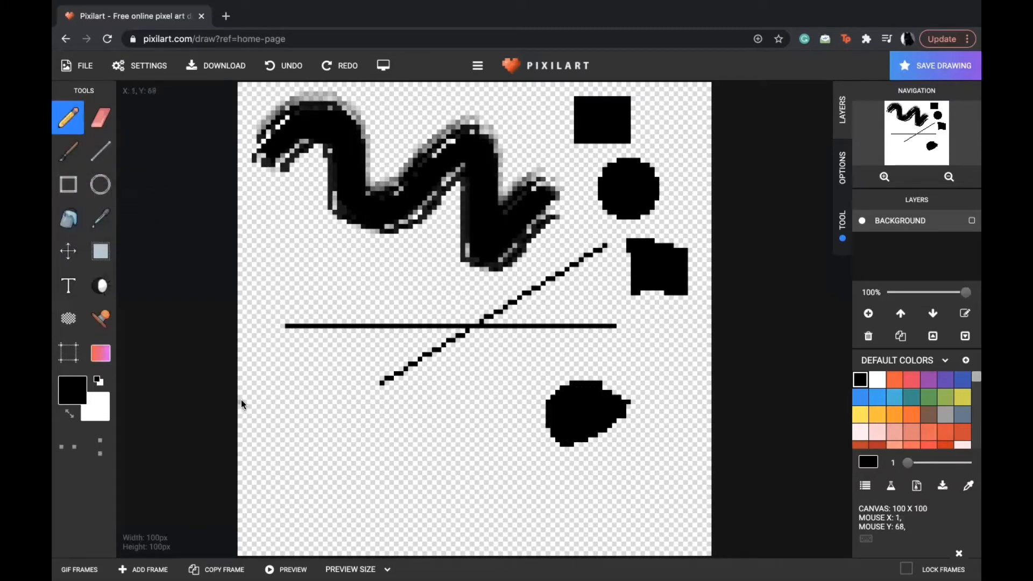
mouse_move(238, 457)
left_mouse_down()
mouse_move(261, 465)
mouse_move(302, 527)
mouse_move(350, 554)
mouse_move(382, 556)
mouse_move(336, 546)
mouse_move(375, 556)
left_mouse_up()
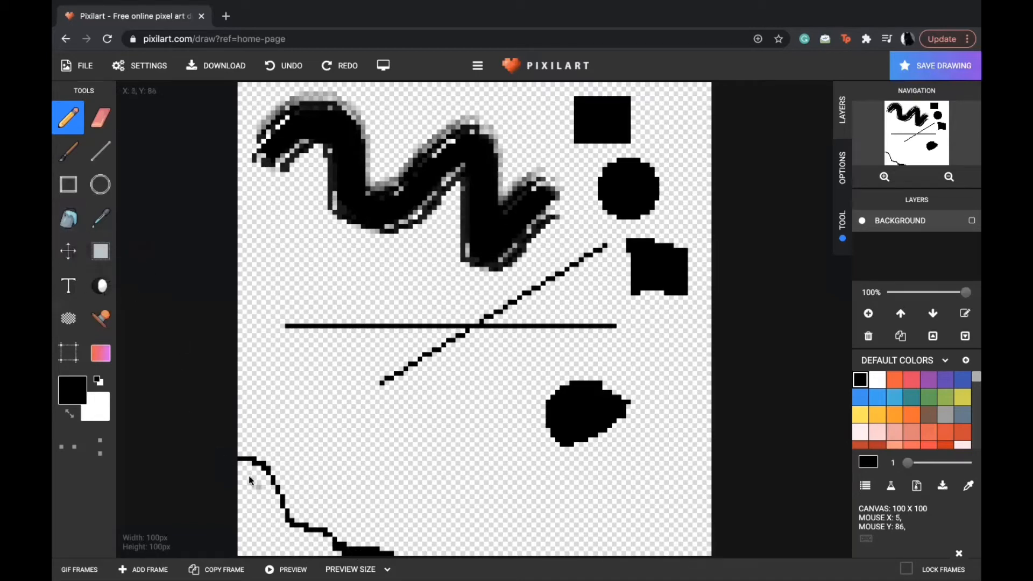
mouse_move(240, 493)
left_mouse_down()
mouse_move(239, 530)
mouse_move(267, 559)
mouse_move(349, 554)
left_mouse_up()
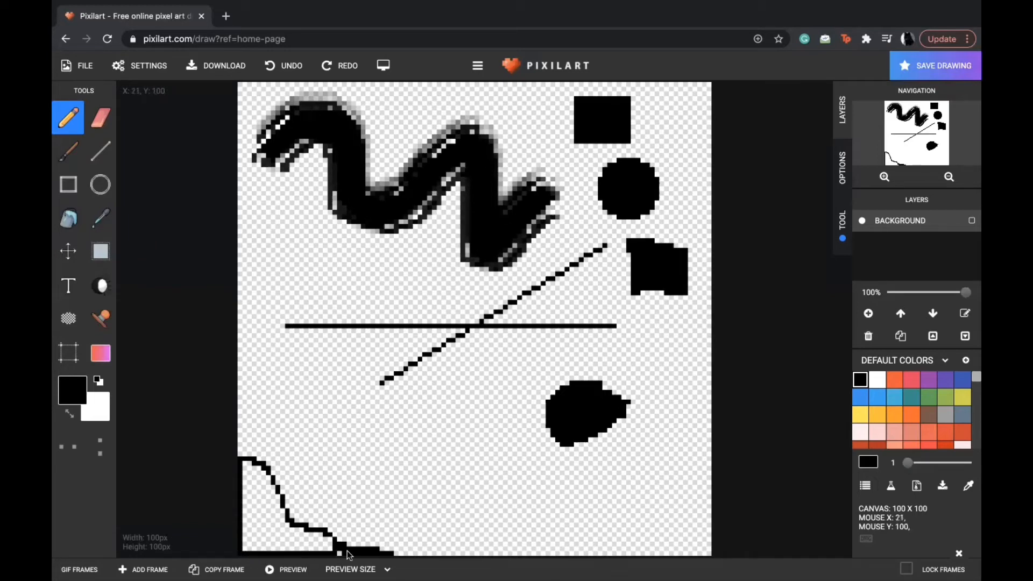
left_click(68, 219)
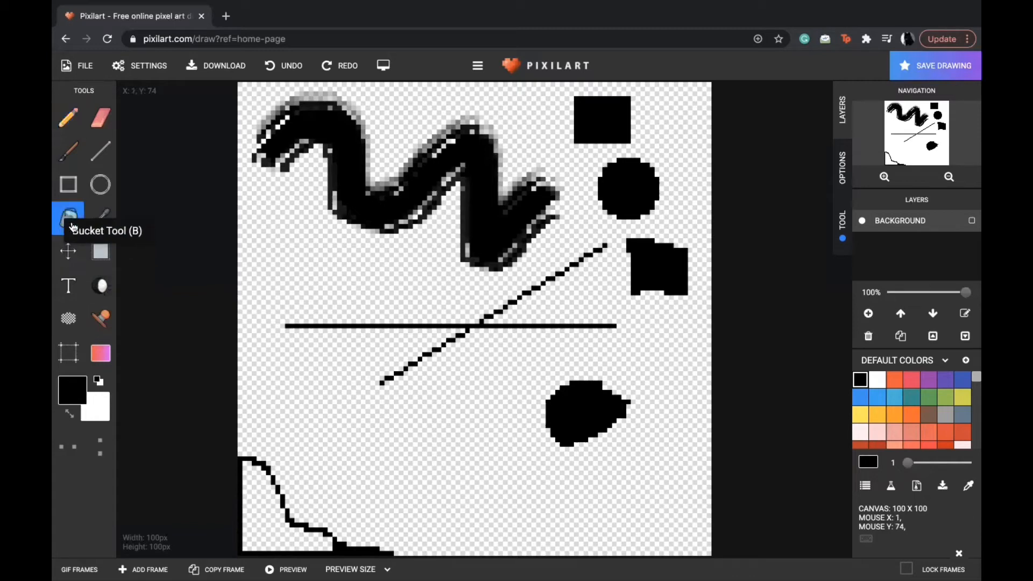
left_click(265, 512)
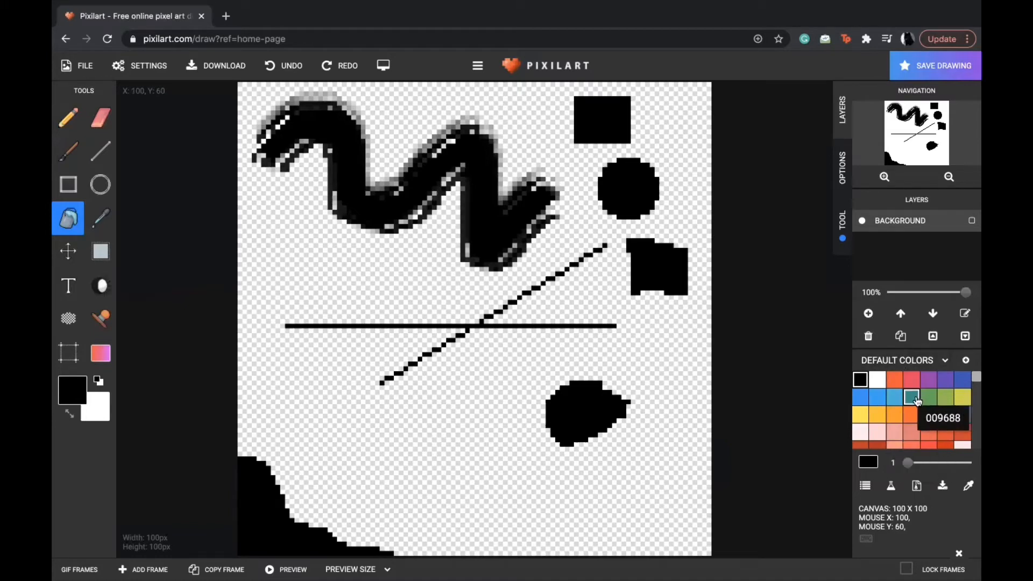
- Choose a light blue from the default colors and refill the rectangle, circle, square, rounded shape and corner shape with it
scroll(914, 404, "down", 2)
scroll(914, 403, "down", 5)
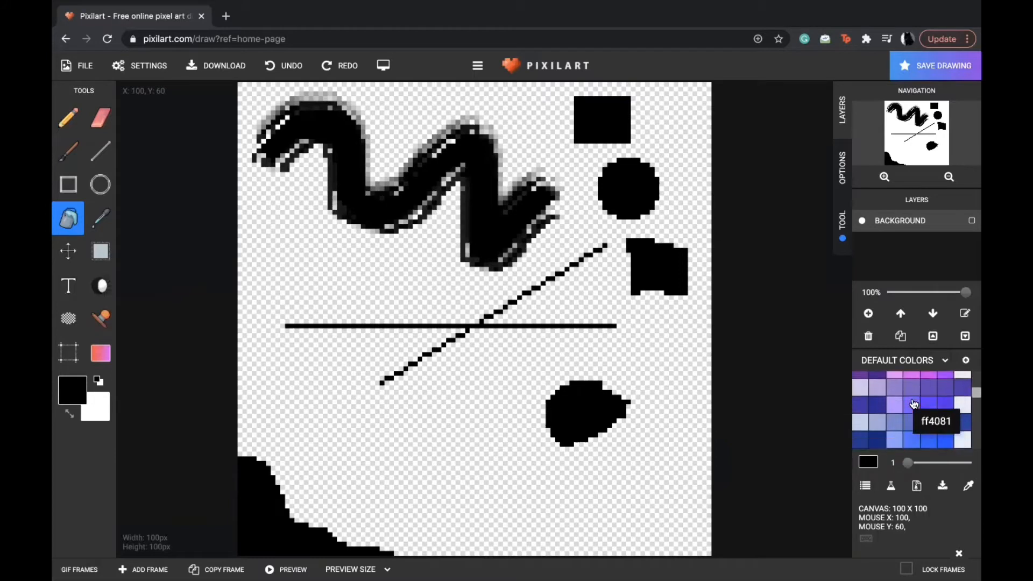
scroll(914, 404, "down", 6)
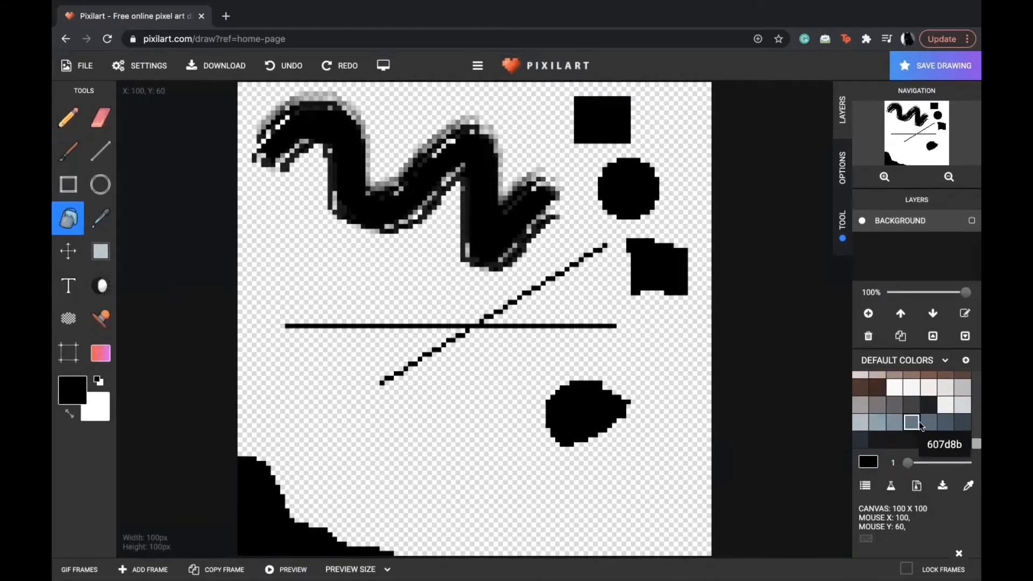
scroll(945, 414, "up", 3)
scroll(945, 414, "up", 6)
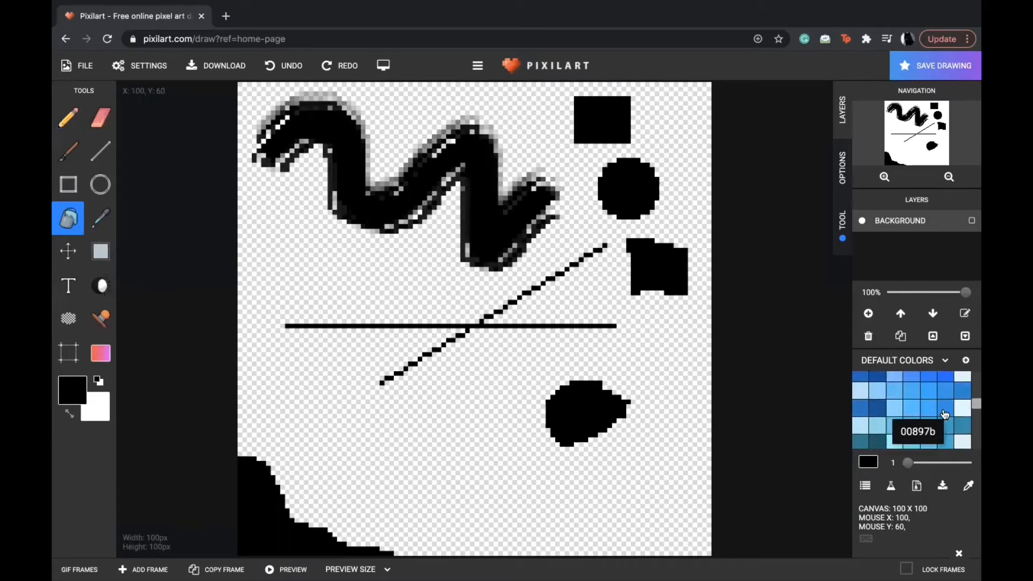
scroll(945, 414, "down", 2)
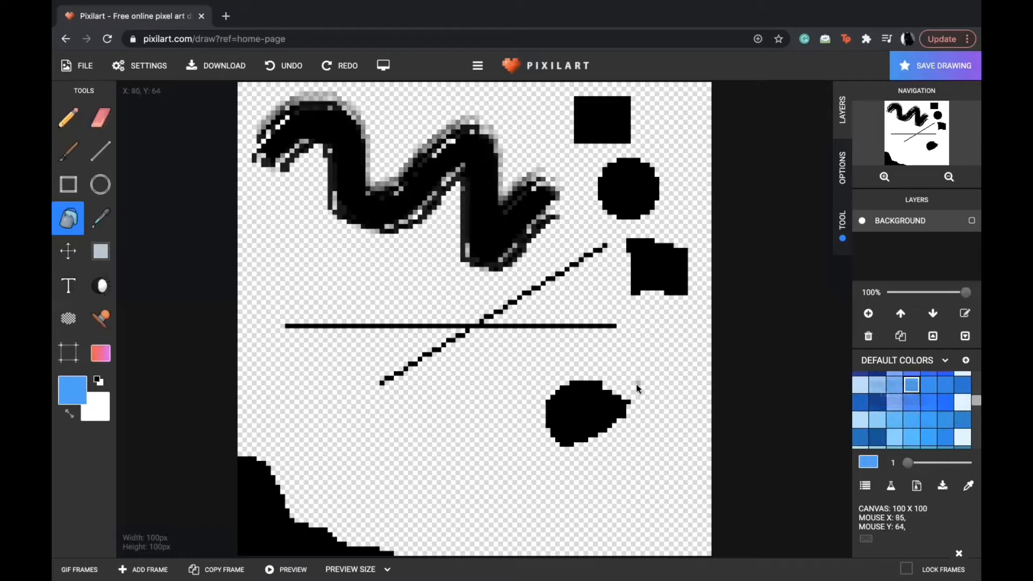
left_click(589, 404)
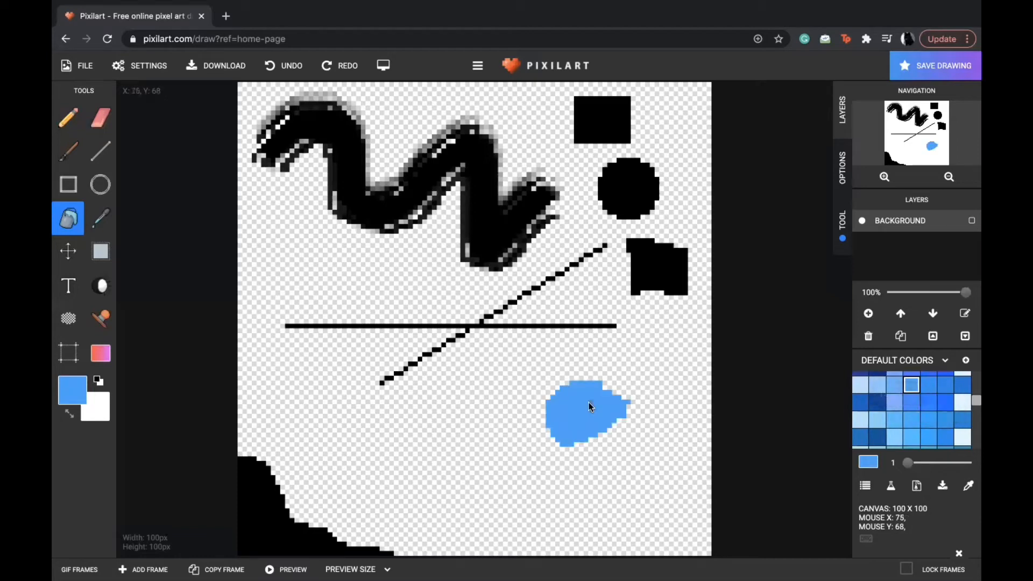
left_click(654, 270)
left_click(630, 197)
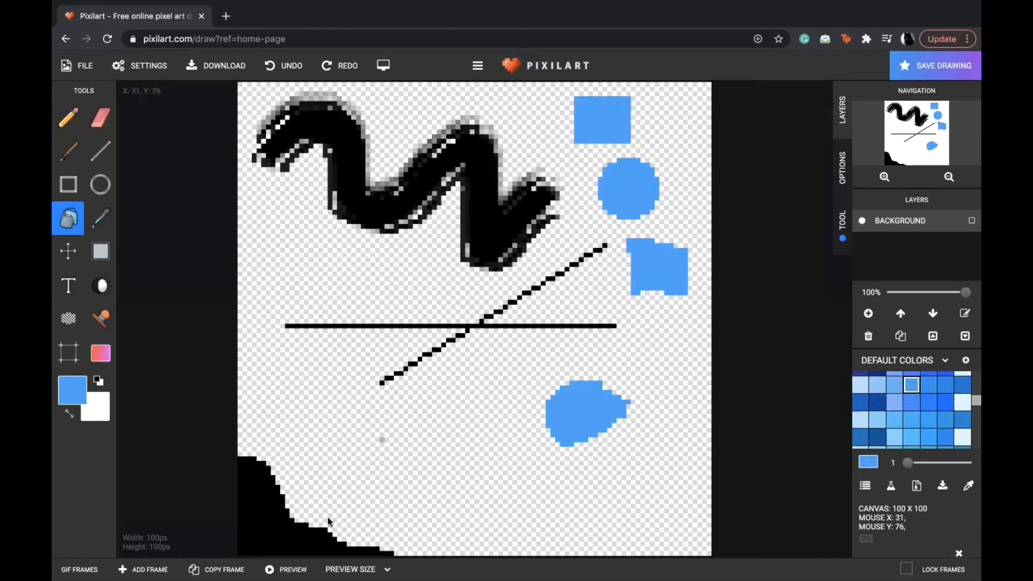
left_click(275, 528)
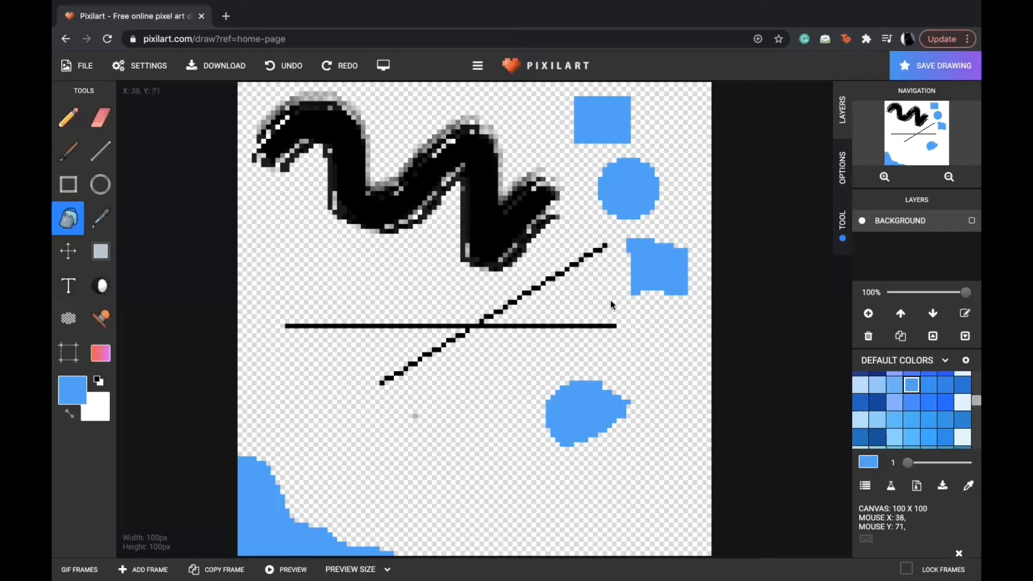
- Shift the whole drawing around the canvas with the Move tool, pushing its outer shapes past the canvas edges
left_click(68, 250)
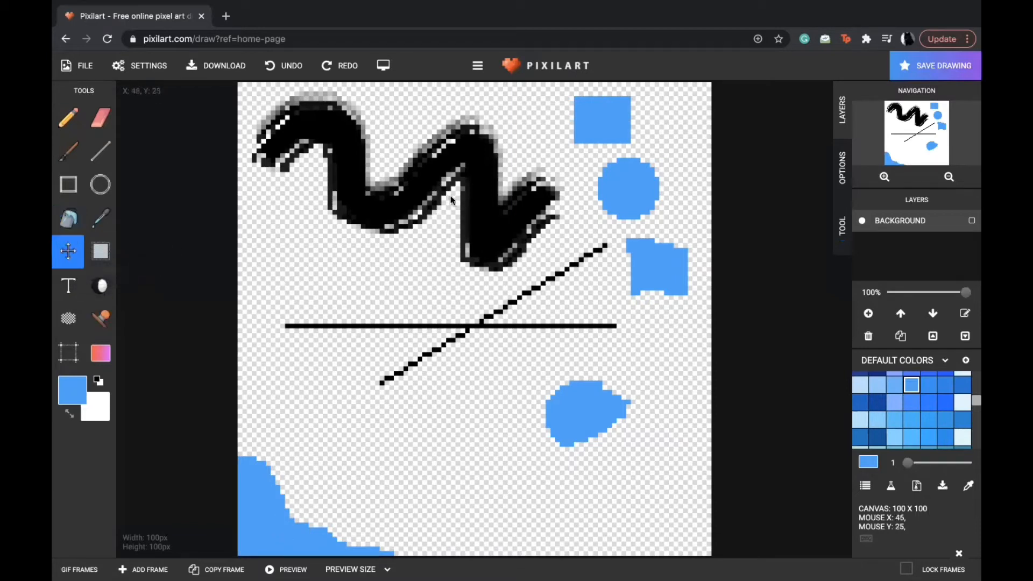
mouse_move(451, 200)
left_mouse_down()
mouse_move(475, 273)
mouse_move(506, 142)
mouse_move(380, 259)
mouse_move(569, 145)
mouse_move(410, 237)
mouse_move(369, 145)
mouse_move(502, 201)
mouse_move(423, 298)
mouse_move(561, 226)
mouse_move(490, 268)
mouse_move(545, 226)
mouse_move(515, 217)
mouse_move(473, 225)
mouse_move(447, 195)
mouse_move(446, 205)
mouse_move(505, 210)
mouse_move(648, 366)
mouse_move(633, 380)
mouse_move(635, 455)
mouse_move(589, 365)
mouse_move(495, 238)
mouse_move(558, 253)
left_mouse_up()
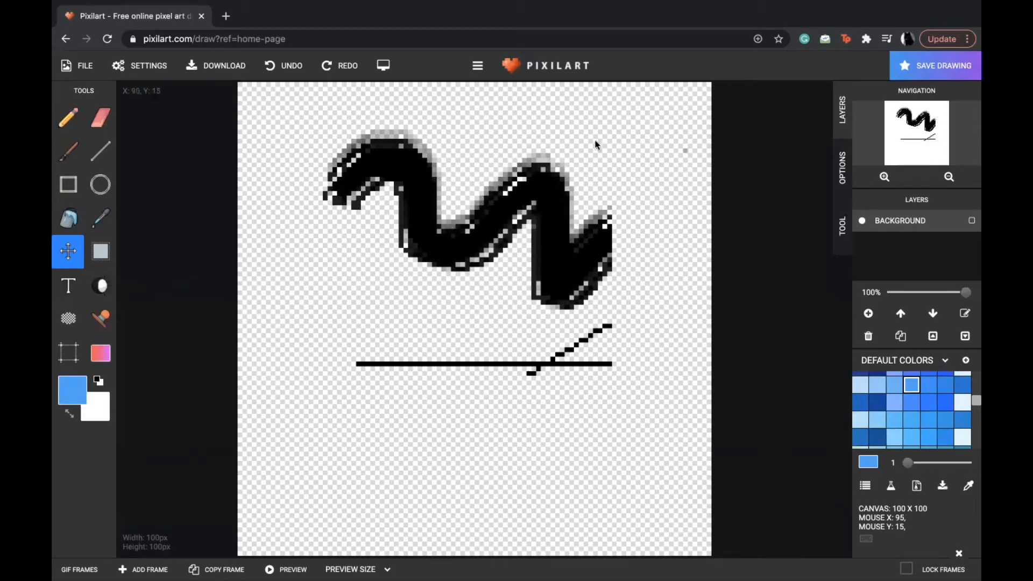
key("ctrl+y")
mouse_move(464, 215)
left_mouse_down()
mouse_move(740, 388)
mouse_move(721, 259)
mouse_move(602, 462)
mouse_move(487, 218)
mouse_move(522, 359)
mouse_move(740, 279)
mouse_move(480, 260)
mouse_move(461, 243)
left_mouse_up()
- Erase the entire remaining drawing with the Eraser at pixel size 16, and set the pixel size back to 1
left_click(100, 116)
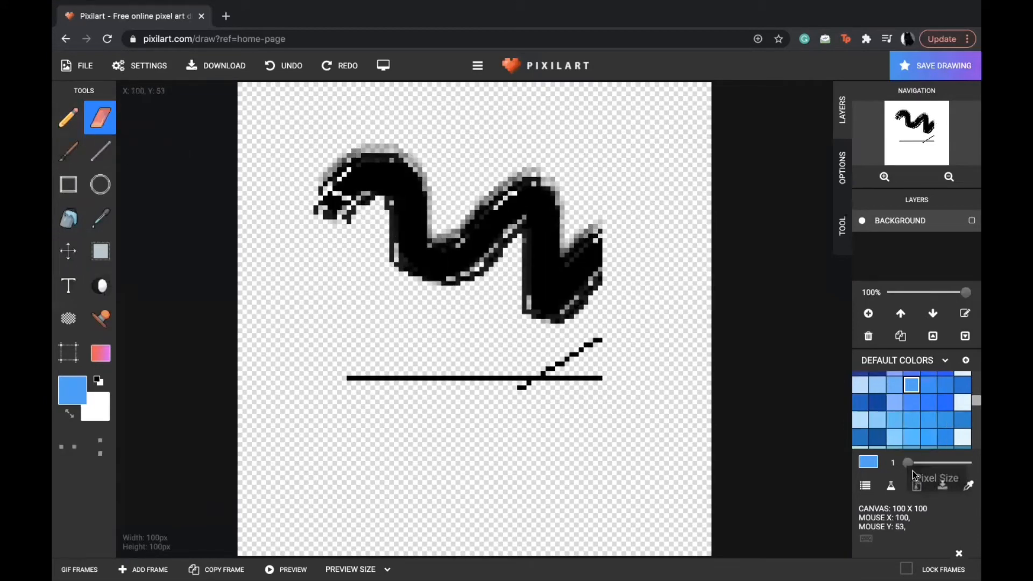
left_click_drag(909, 462, 966, 463)
mouse_move(354, 176)
left_mouse_down()
mouse_move(344, 171)
mouse_move(378, 141)
mouse_move(368, 347)
mouse_move(440, 212)
mouse_move(545, 160)
mouse_move(572, 280)
left_mouse_up()
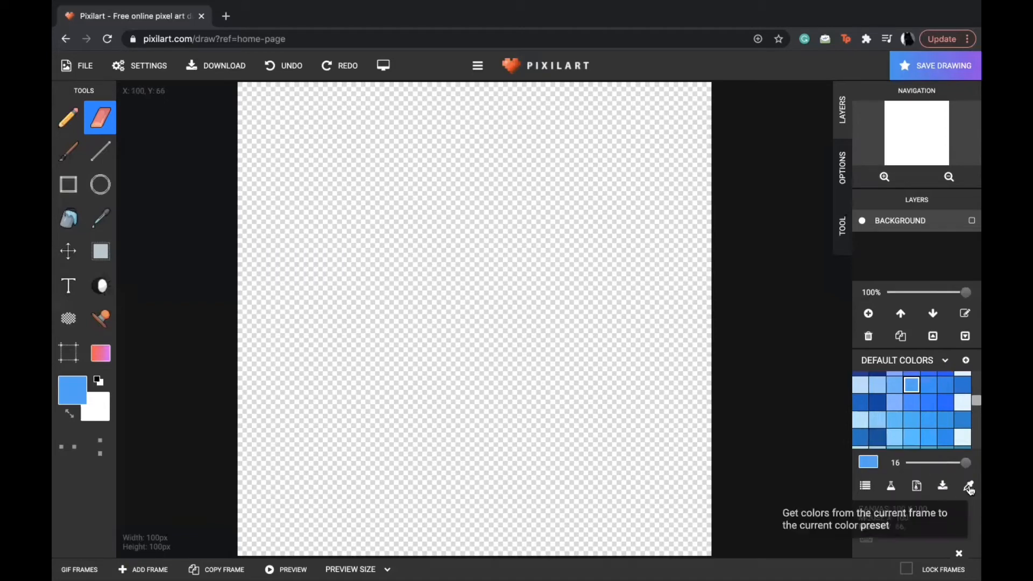
left_click_drag(966, 462, 907, 463)
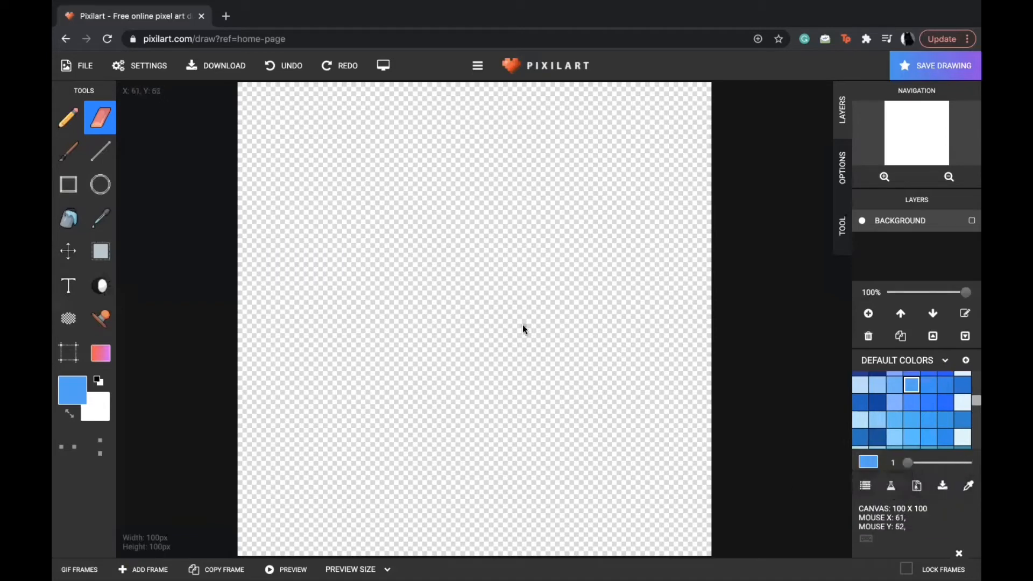
- Add the blue text "HELLO THIS IS ABS" in the upper part of the empty canvas
left_click(68, 285)
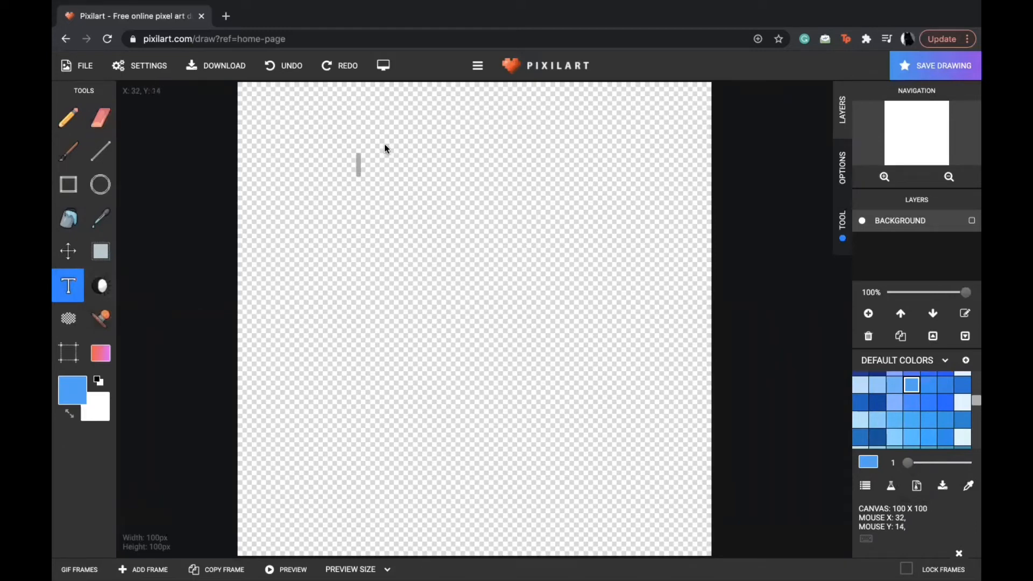
type("HH")
key("BackSpace")
type("HELLO")
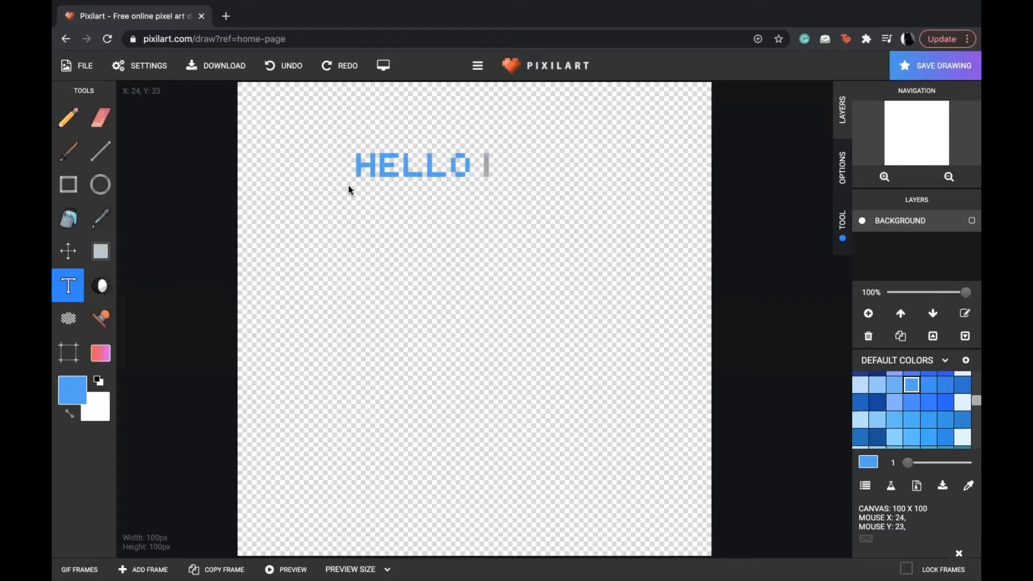
type(" THI")
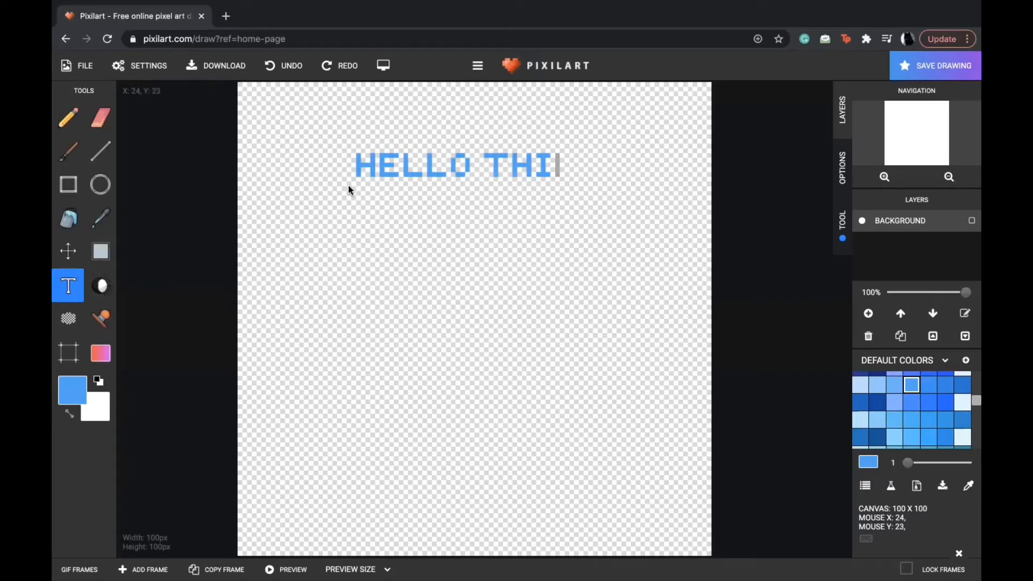
type("S IS ABS")
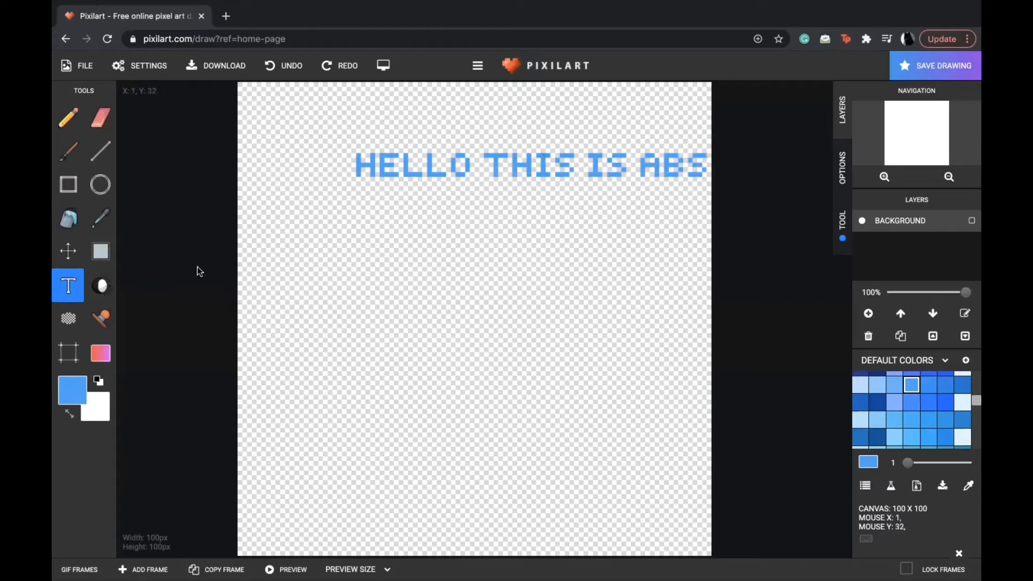
- Move the text down and toward the canvas's left edge, and add "TRACT" directly after "ABS"
left_click(69, 250)
left_click_drag(611, 172, 503, 247)
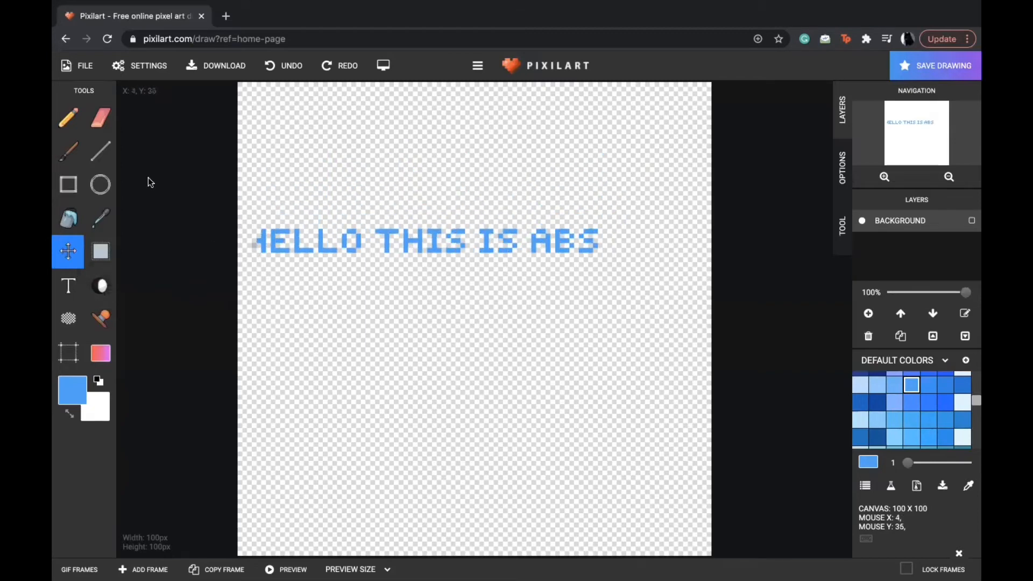
left_click(68, 284)
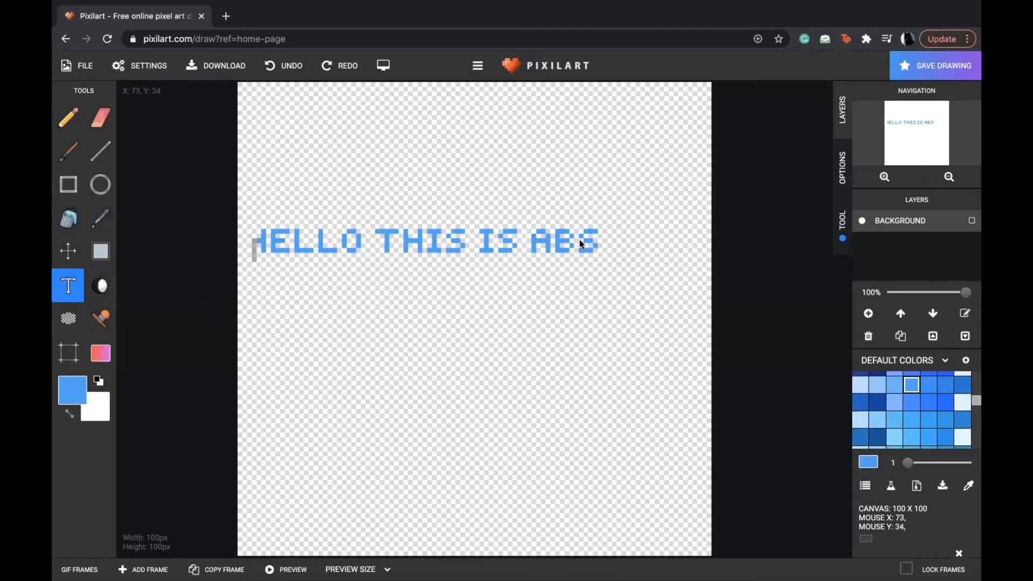
type("H")
key("BackSpace")
type("RACT")
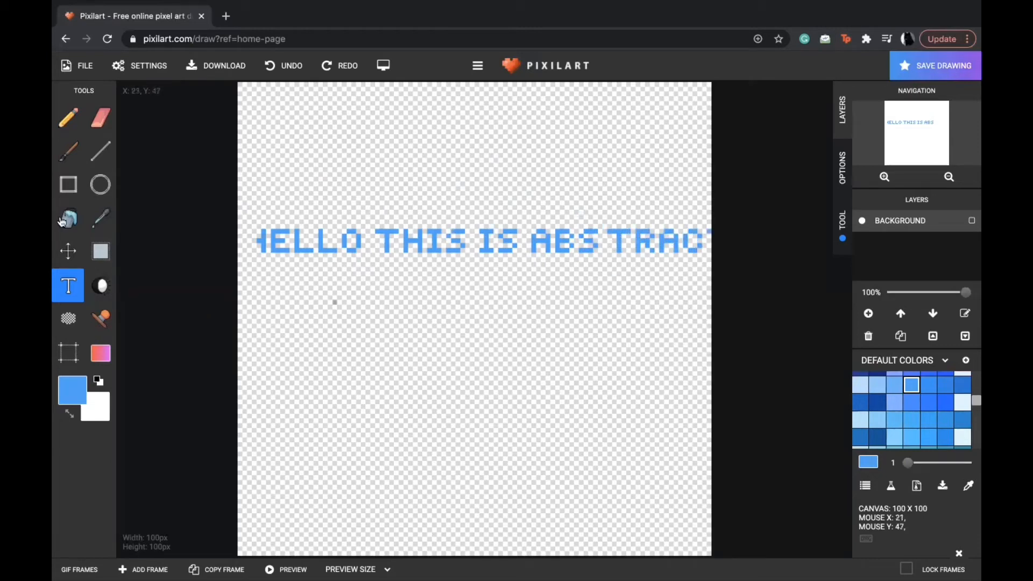
- Erase the whole line of text with the Eraser at pixel size 16, and return to the Pencil at pixel size 1
left_click(100, 118)
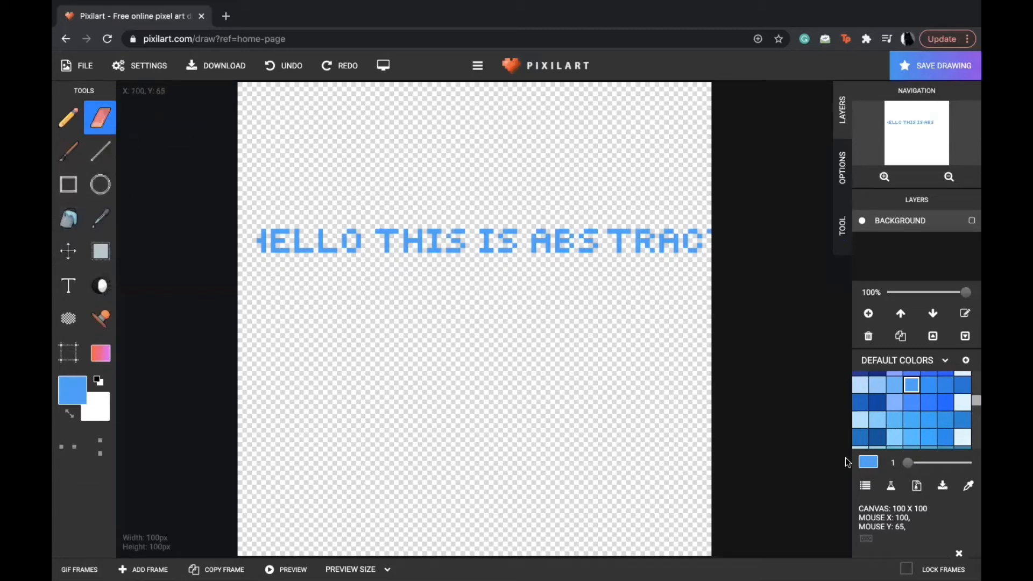
left_click_drag(907, 463, 967, 463)
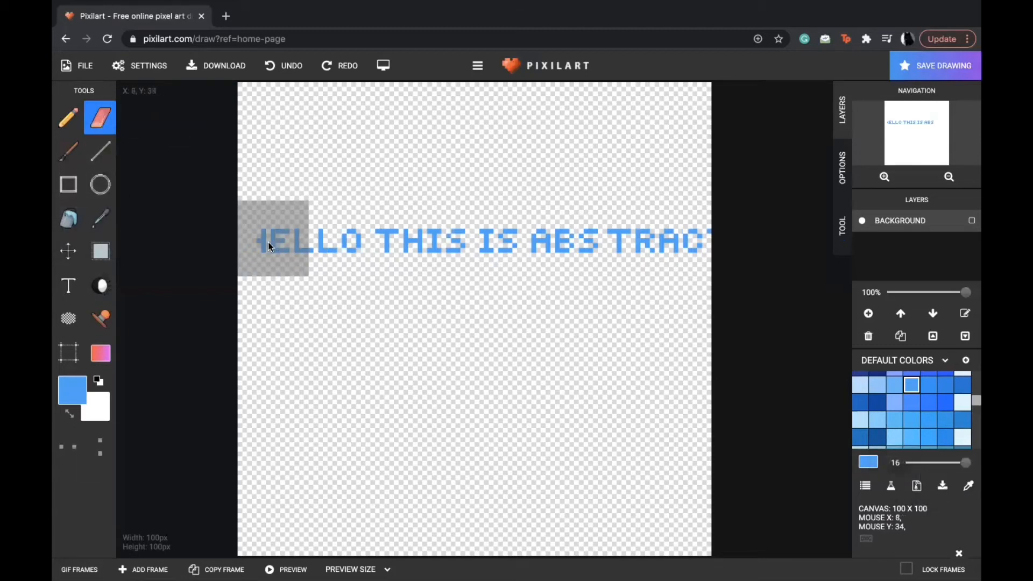
left_click_drag(268, 241, 702, 246)
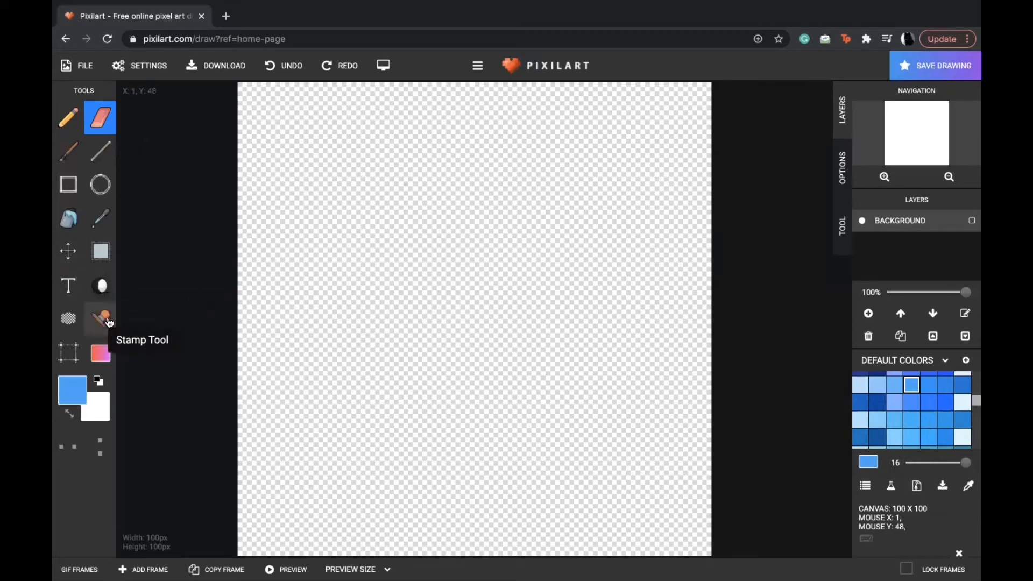
left_click(66, 118)
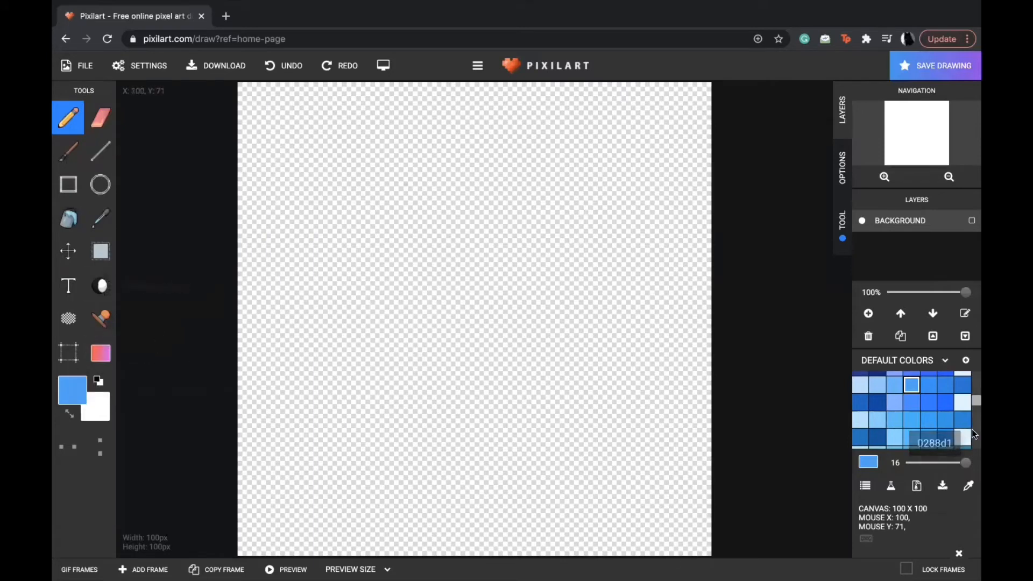
left_click_drag(965, 463, 907, 463)
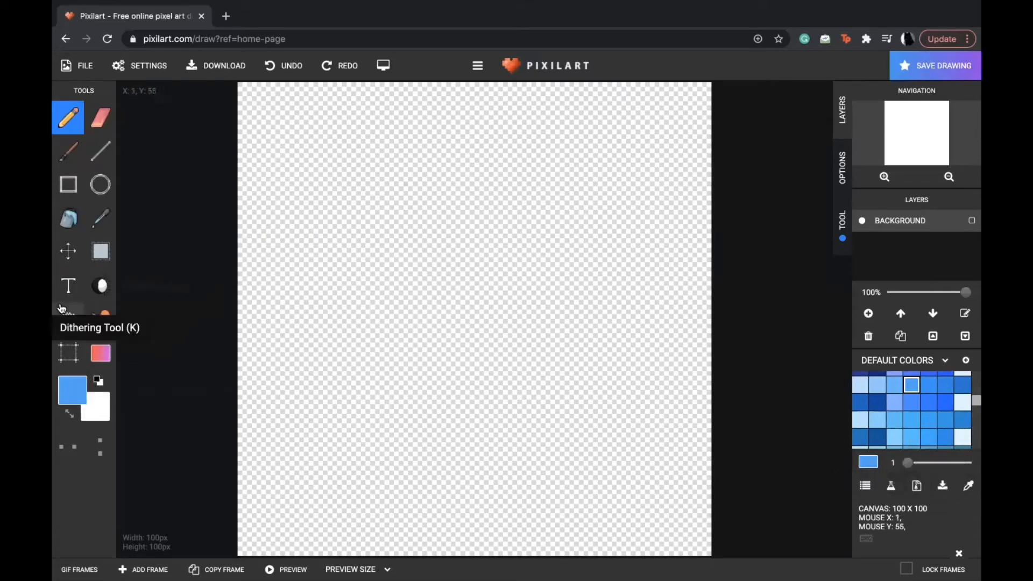
- Insert the MLG Glasses stamp from the popular stamps and shrink it to a small size left of the canvas center
left_click(100, 319)
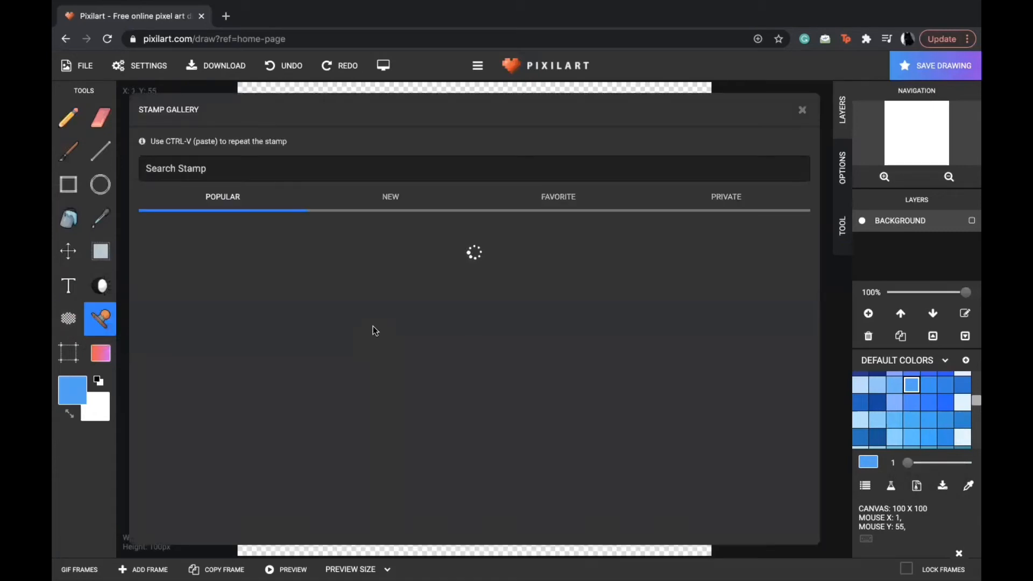
scroll(404, 428, "down", 1)
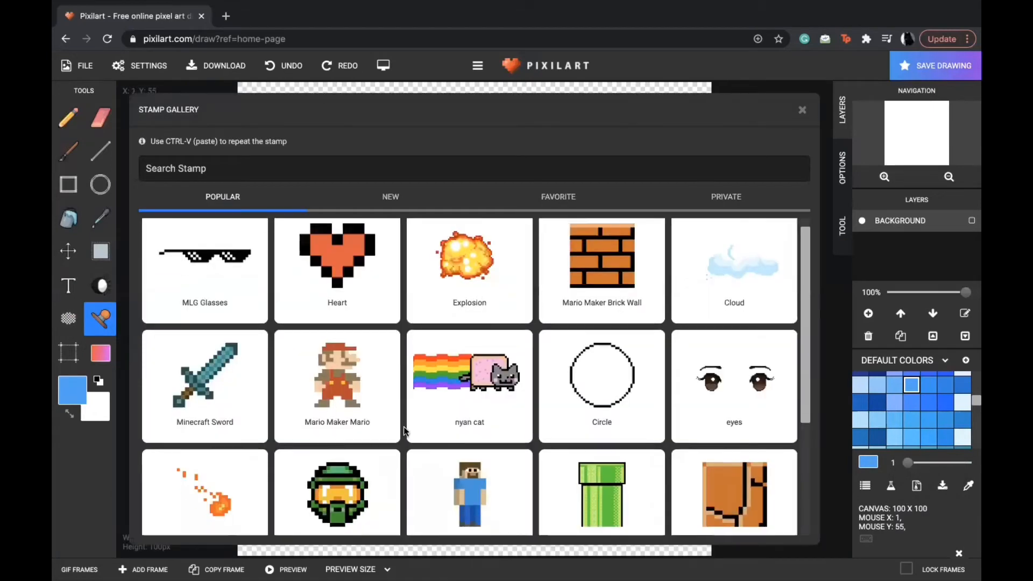
scroll(404, 430, "down", 3)
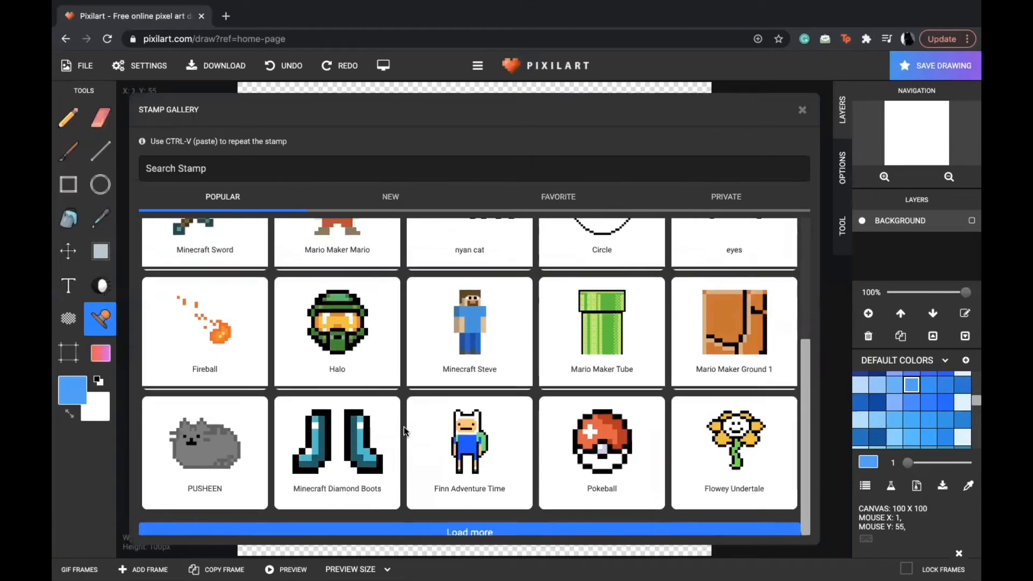
scroll(403, 430, "up", 4)
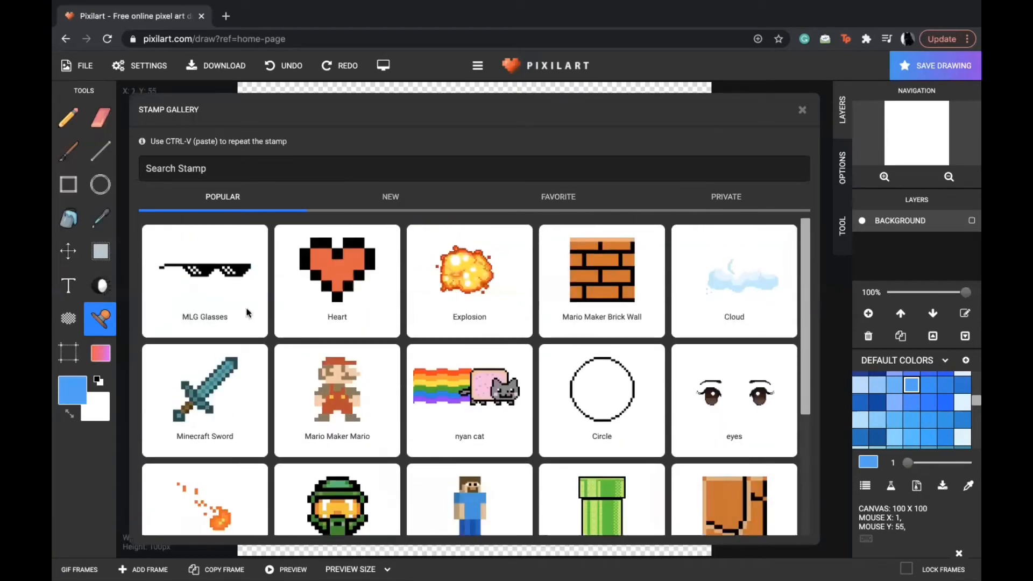
left_click(230, 273)
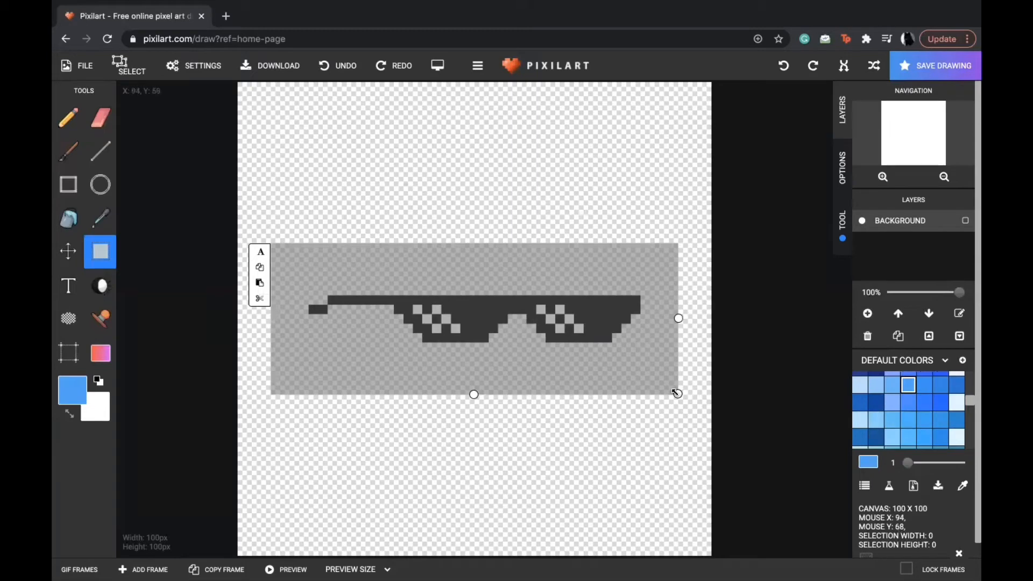
left_click_drag(678, 393, 400, 282)
left_click(468, 282)
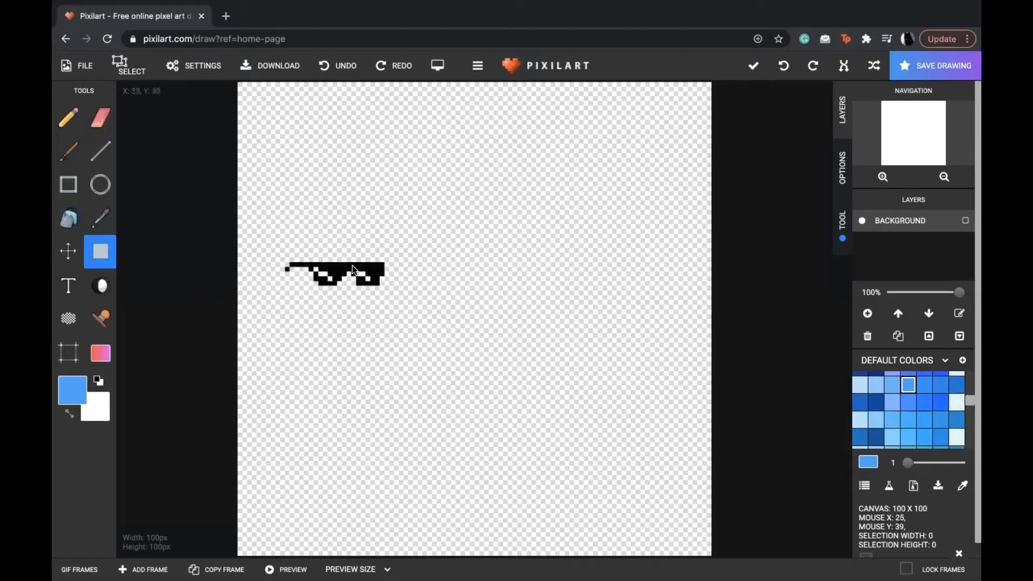
- Move the shrunken glasses stamp just above the canvas center and place it there
left_click_drag(468, 282, 500, 258)
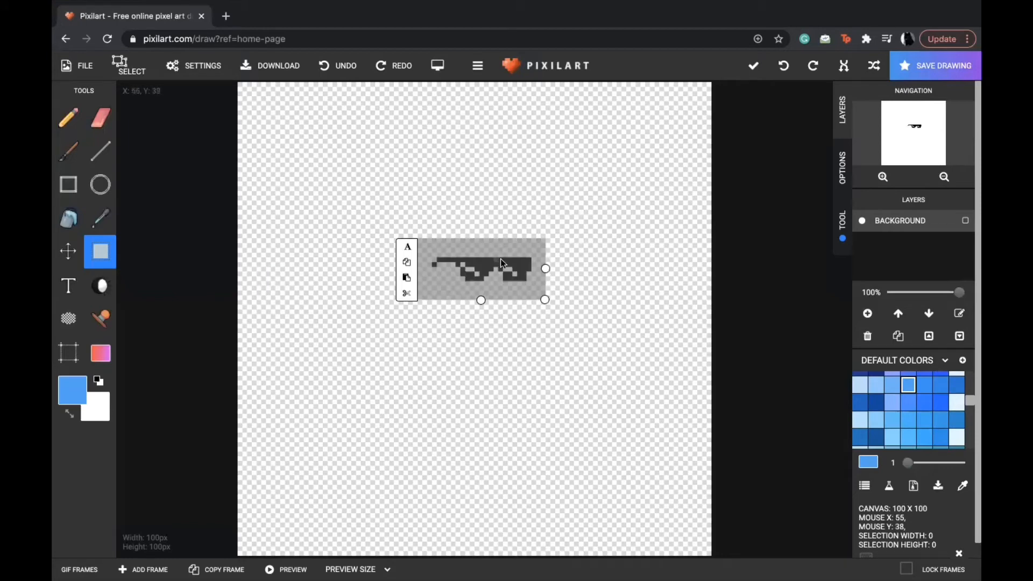
left_click(543, 351)
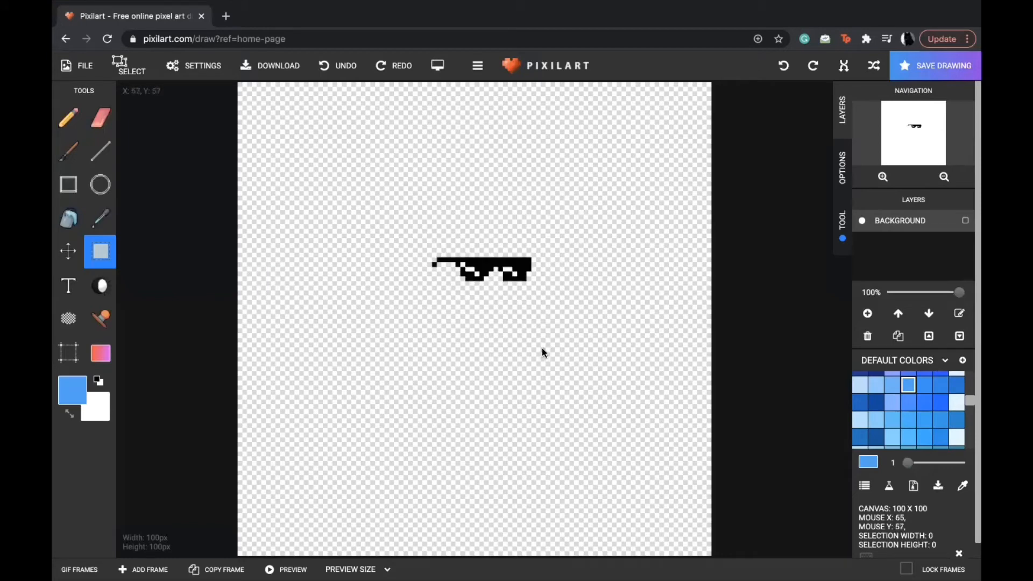
- Activate the Gradient tool with an orange-red primary color and an amber secondary color (RGB 245, 194, 66)
left_click(101, 355)
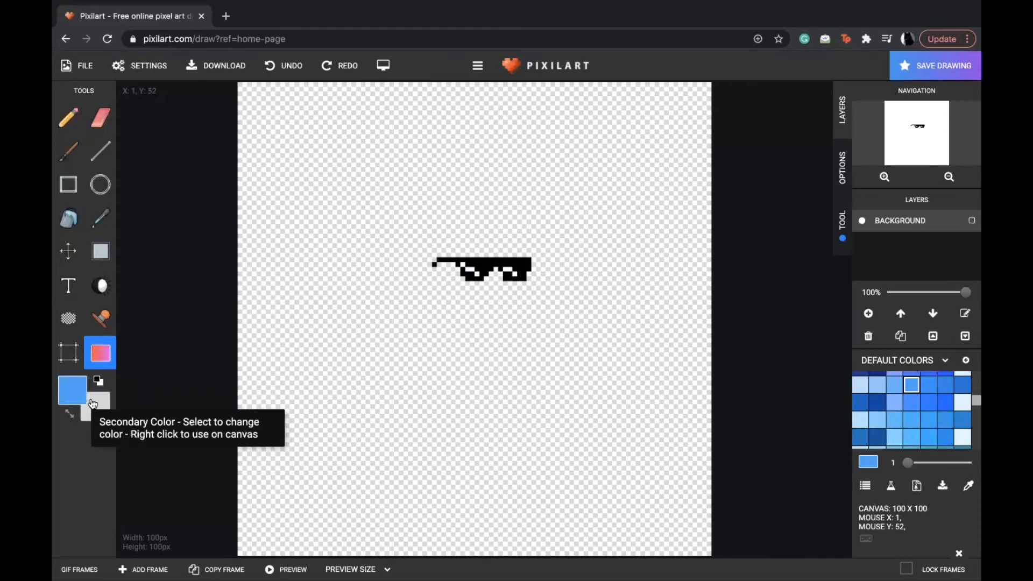
left_click(73, 393)
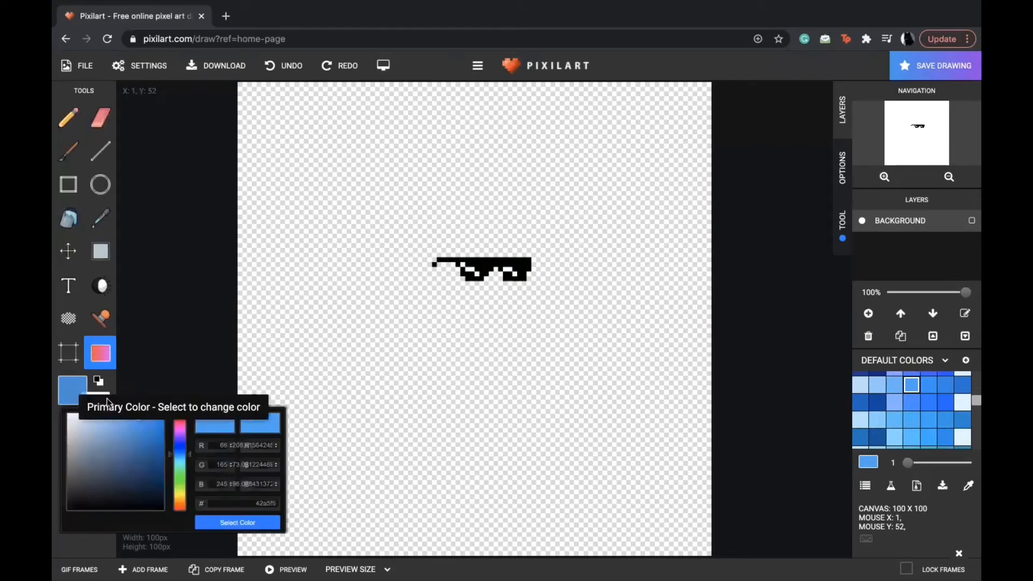
left_click_drag(188, 448, 188, 420)
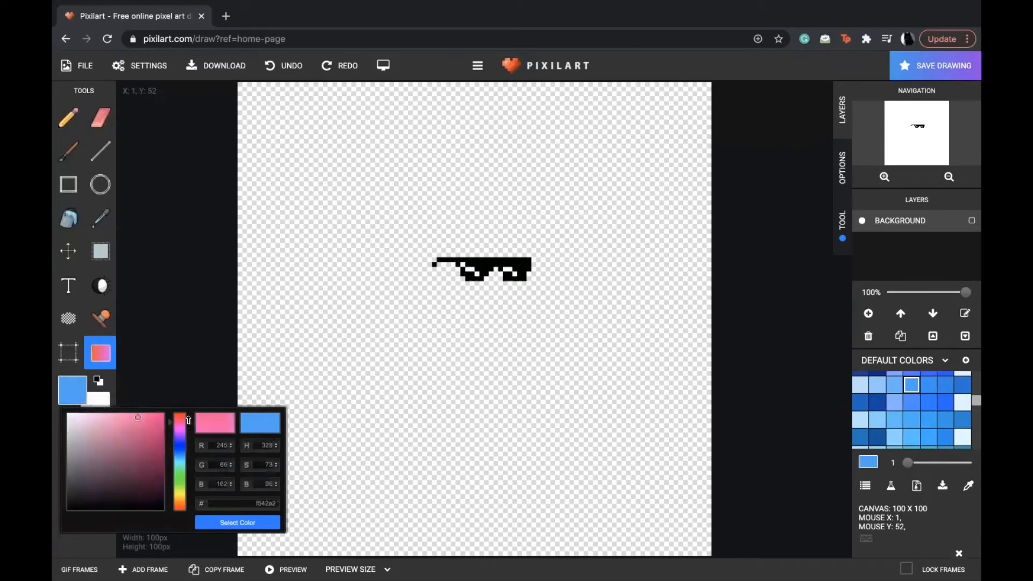
left_click(219, 525)
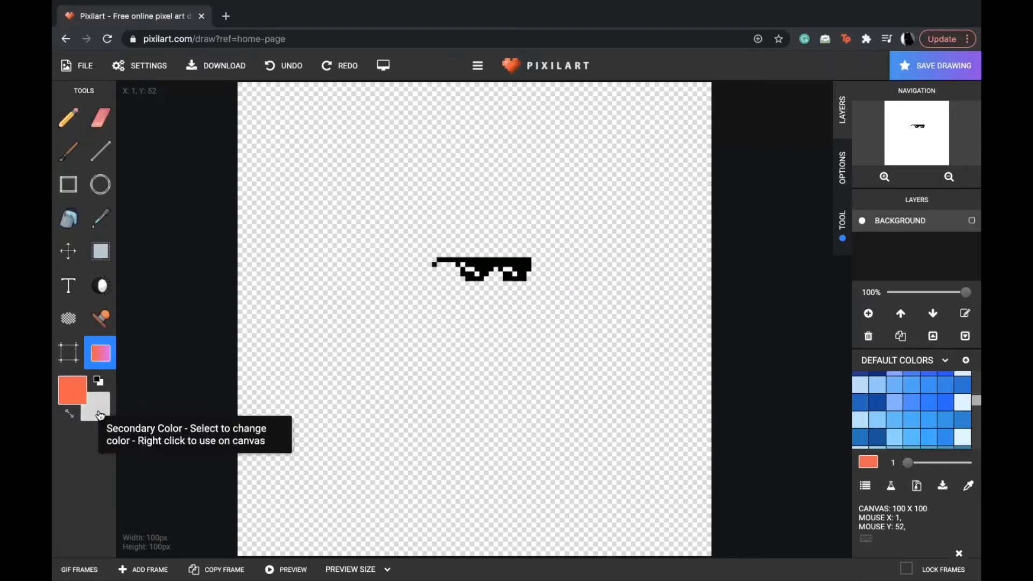
left_click(100, 415)
left_click_drag(211, 527, 212, 514)
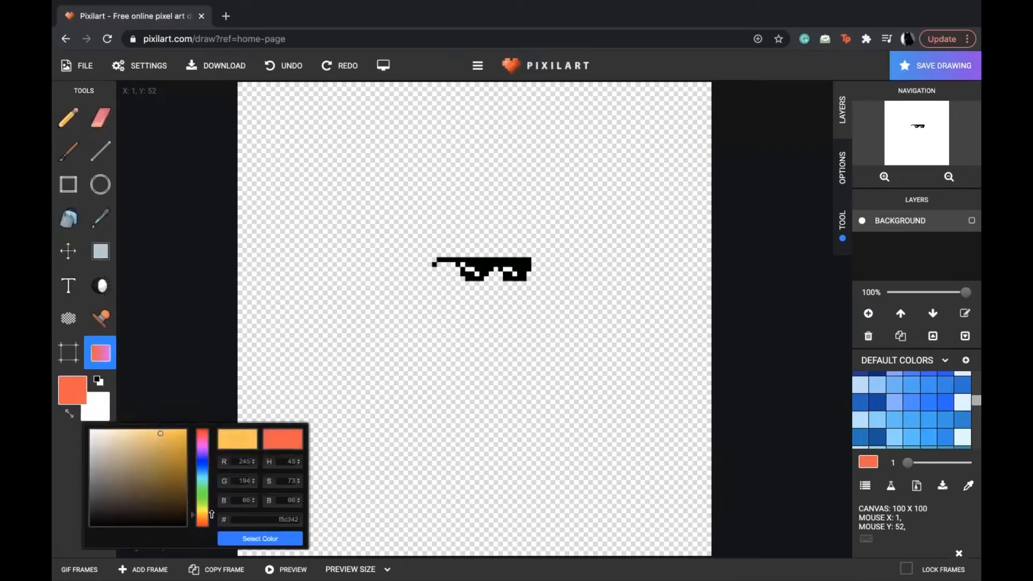
left_click(274, 537)
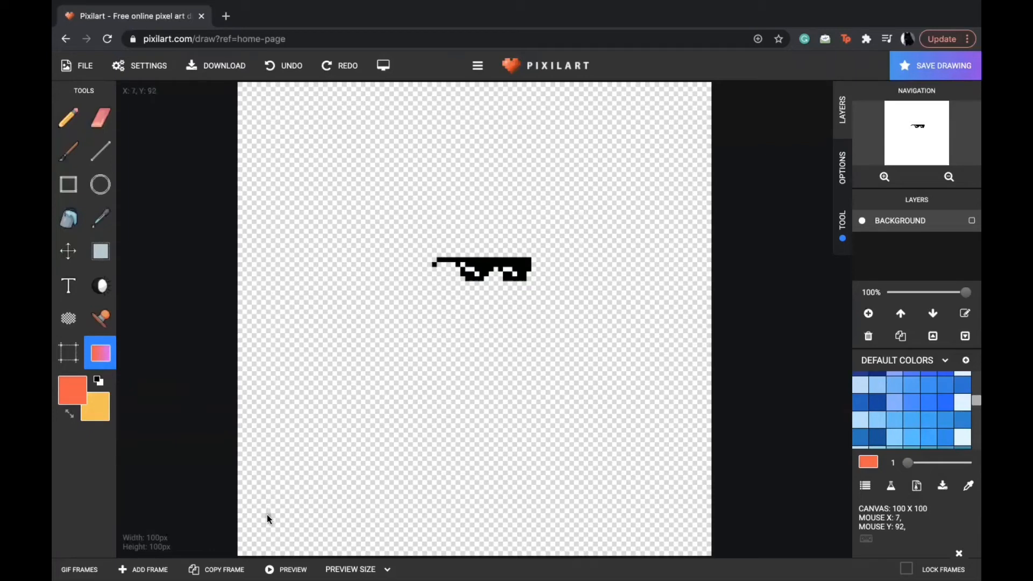
- Fill the canvas with the orange-red to amber gradient in several directions, ending with one running from the upper middle toward the lower right
left_click_drag(267, 514, 642, 182)
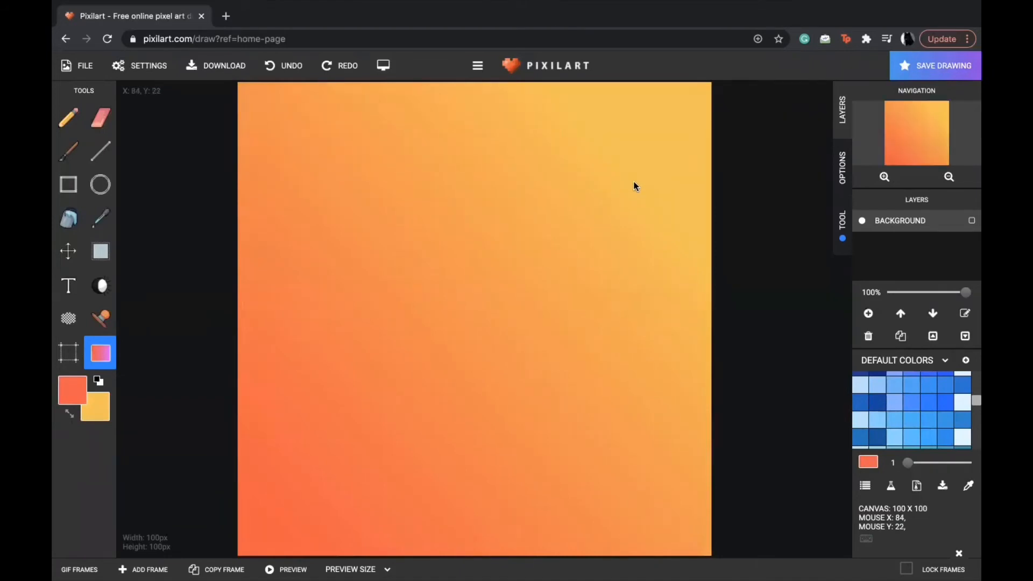
left_click_drag(512, 138, 640, 436)
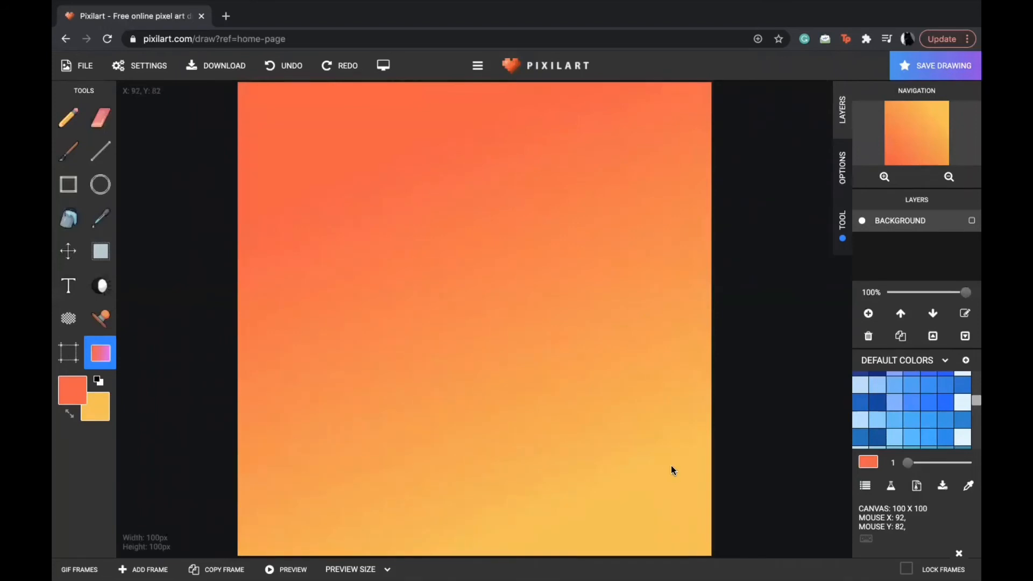
left_click_drag(670, 466, 672, 482)
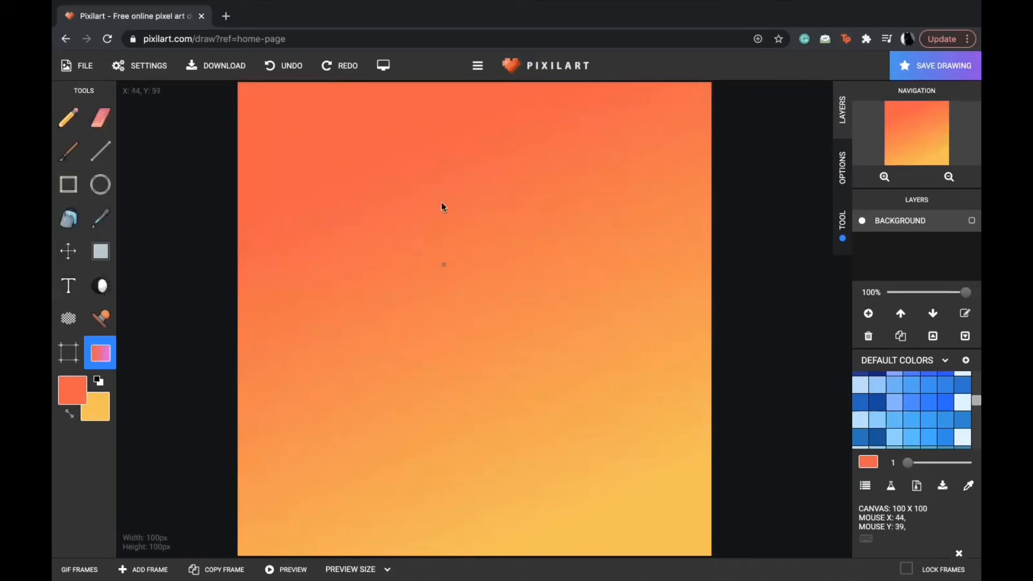
left_click_drag(484, 153, 497, 499)
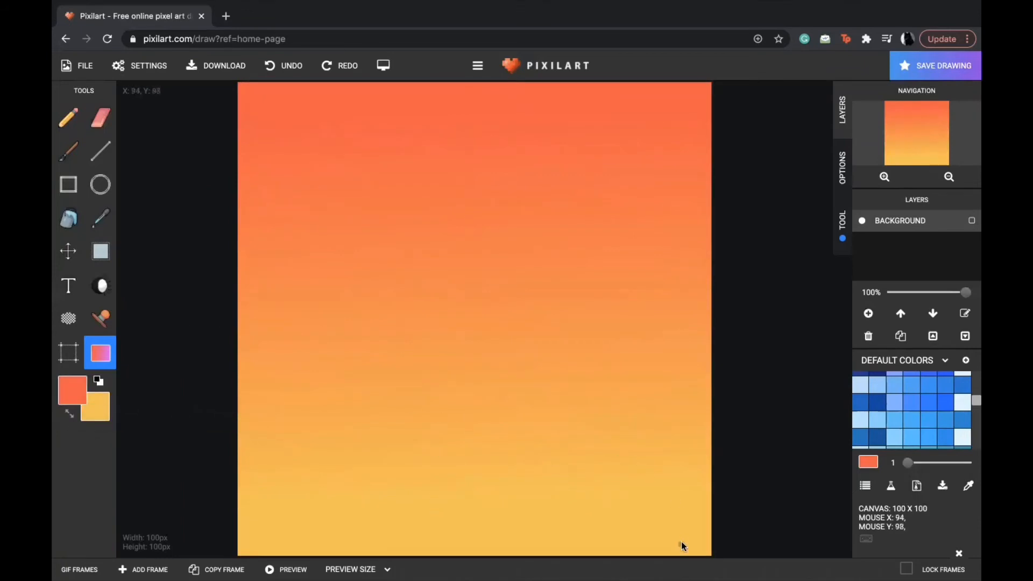
left_click_drag(664, 535, 320, 224)
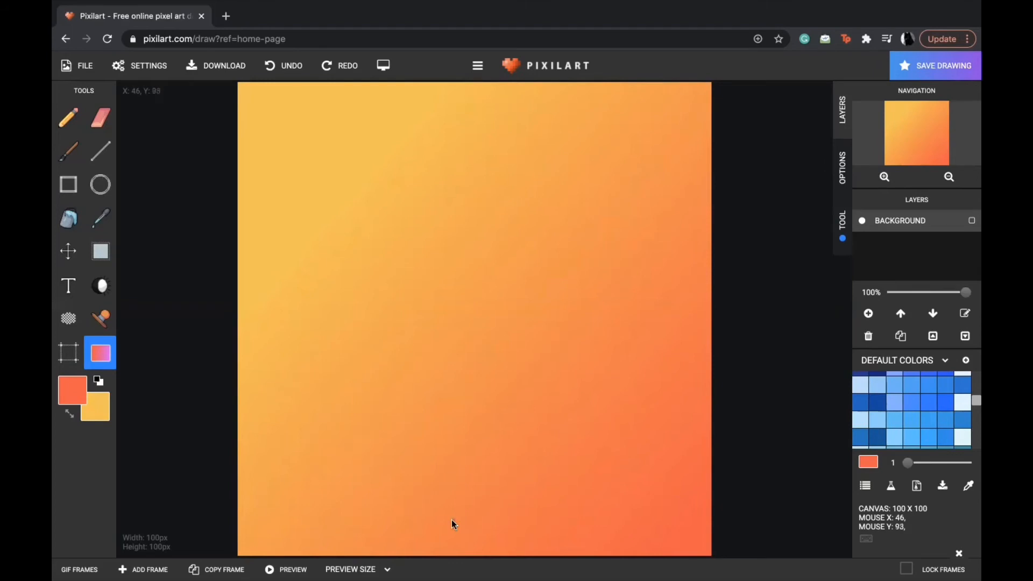
left_click_drag(451, 518, 597, 153)
left_click_drag(554, 114, 768, 440)
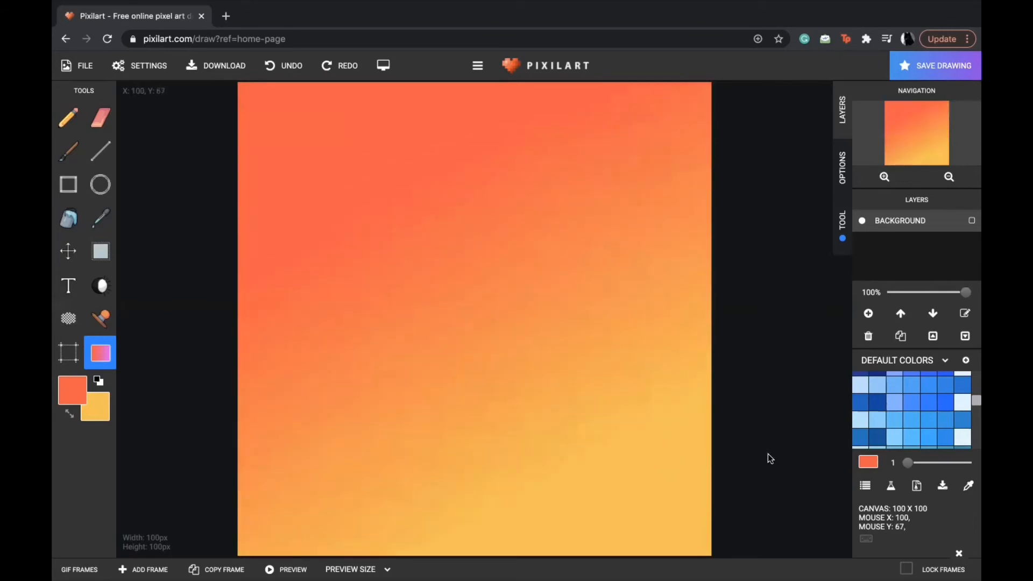
- Change the primary color to yellow and the secondary color to olive green
left_click(65, 386)
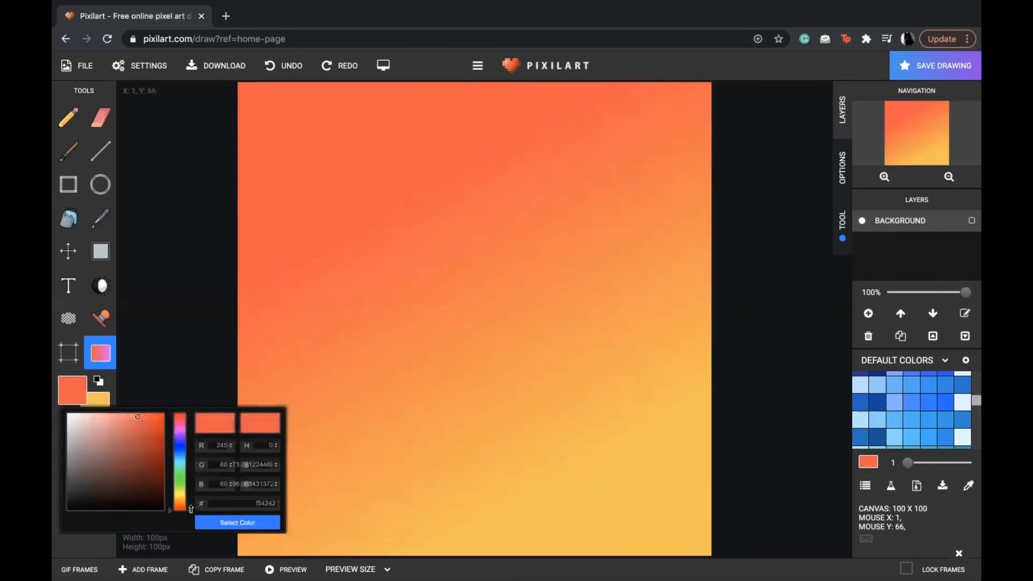
left_click_drag(190, 509, 189, 494)
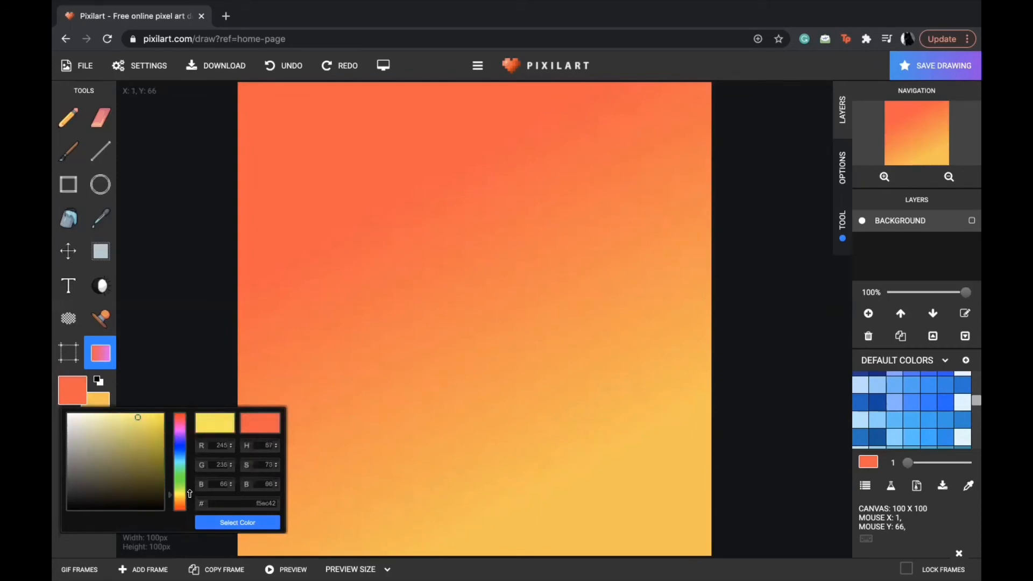
left_click(237, 522)
left_click(99, 399)
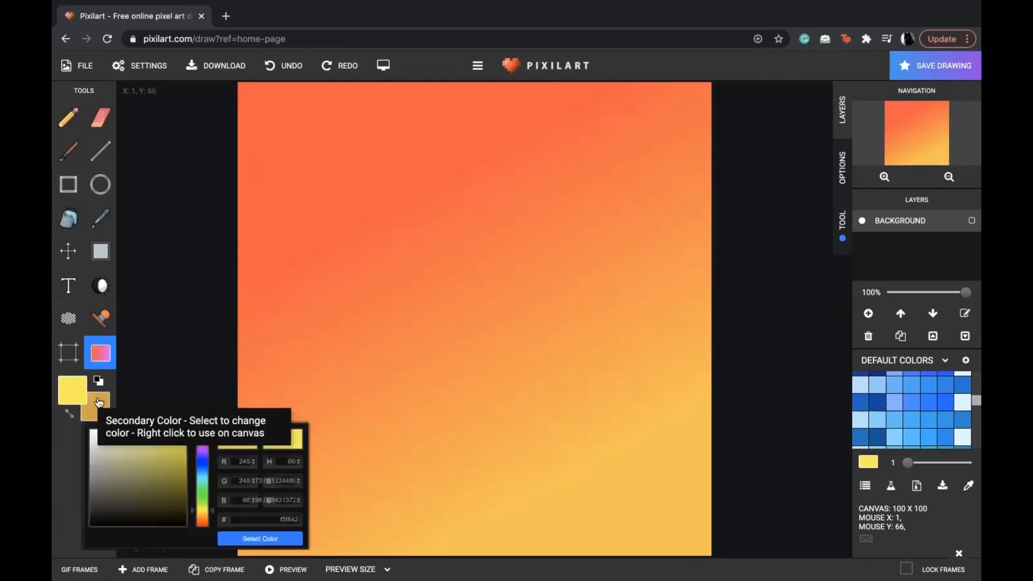
left_click(208, 511)
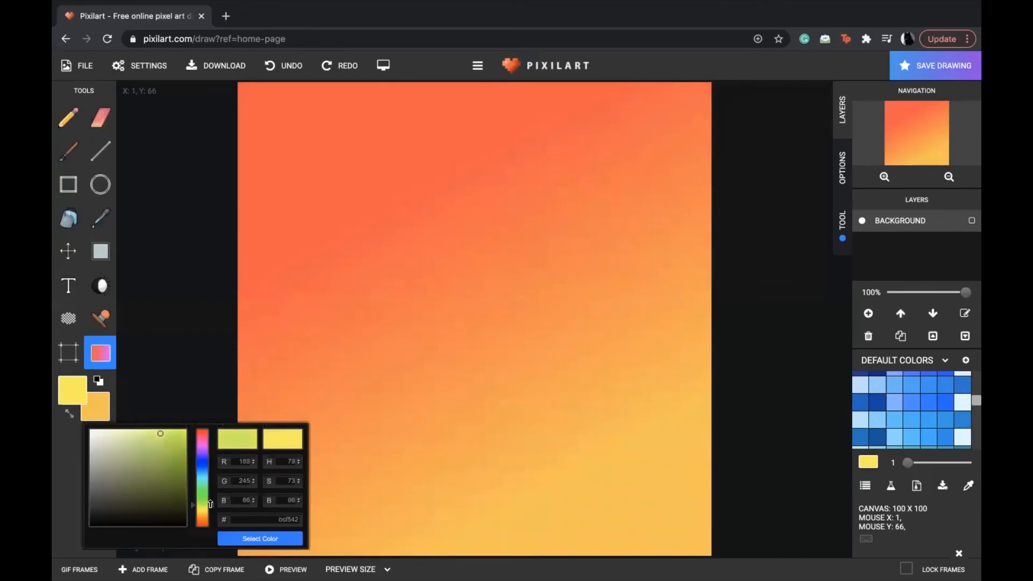
left_click_drag(208, 511, 208, 514)
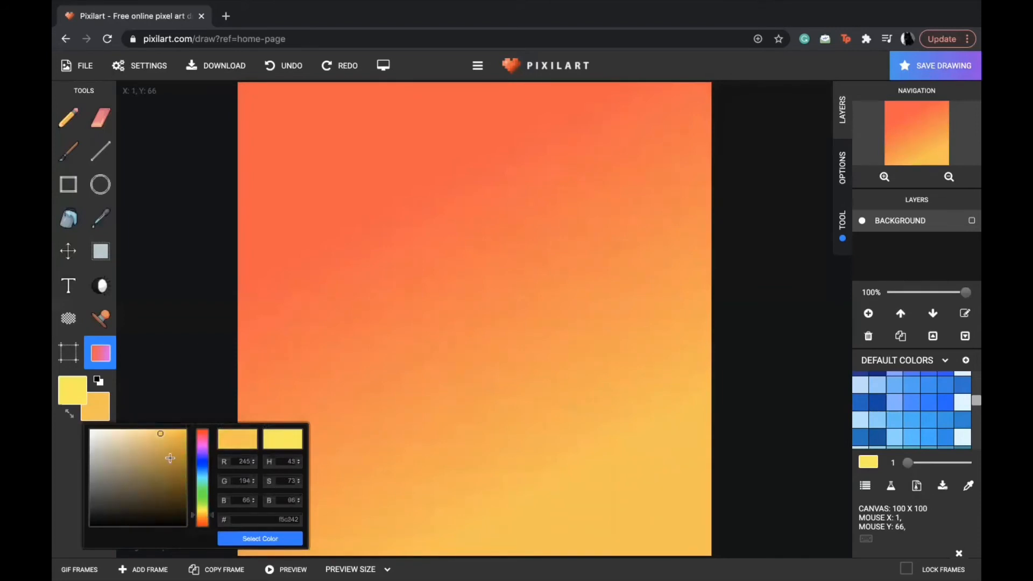
left_click_drag(161, 437, 185, 454)
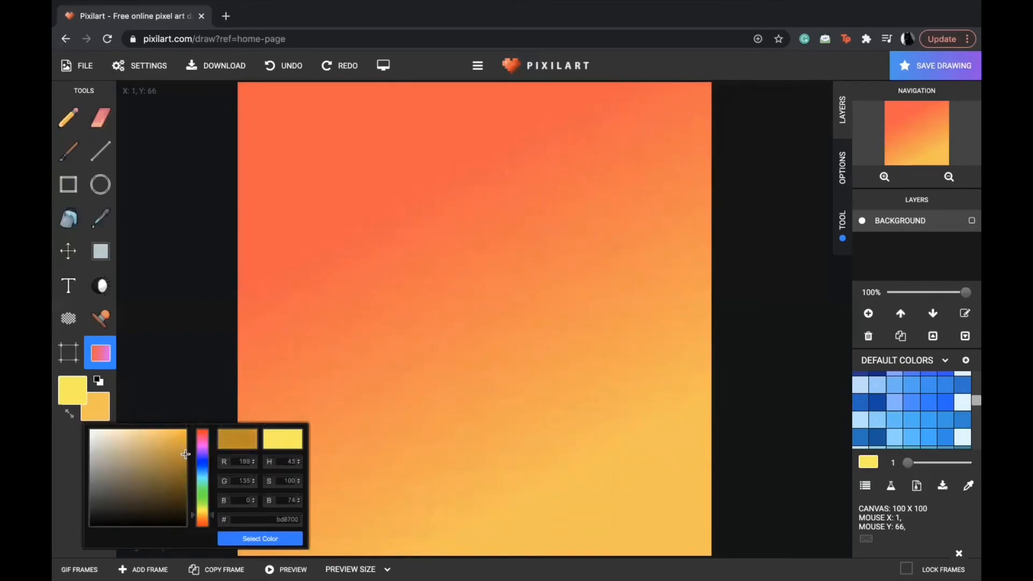
left_click(209, 507)
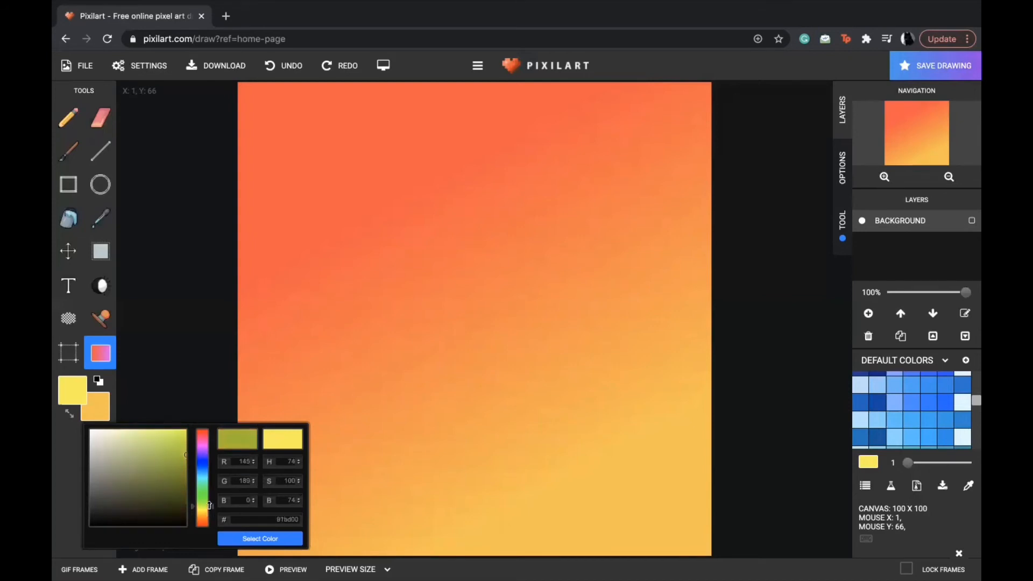
left_click(240, 536)
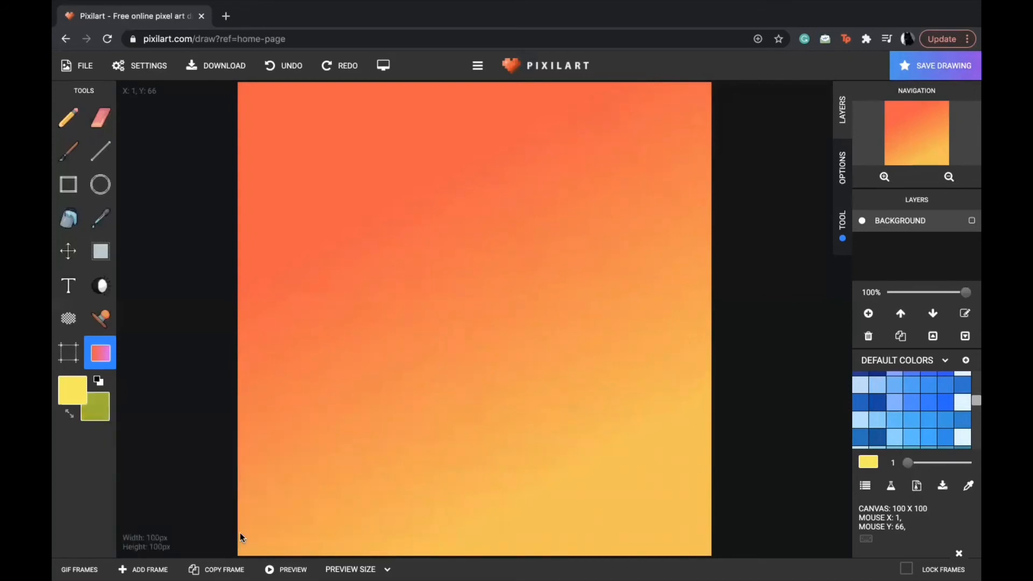
- Set the primary color to orange #f59042 and the secondary to muted yellow #e6d945, and refill the canvas with a gradient running toward the lower right
left_click(72, 388)
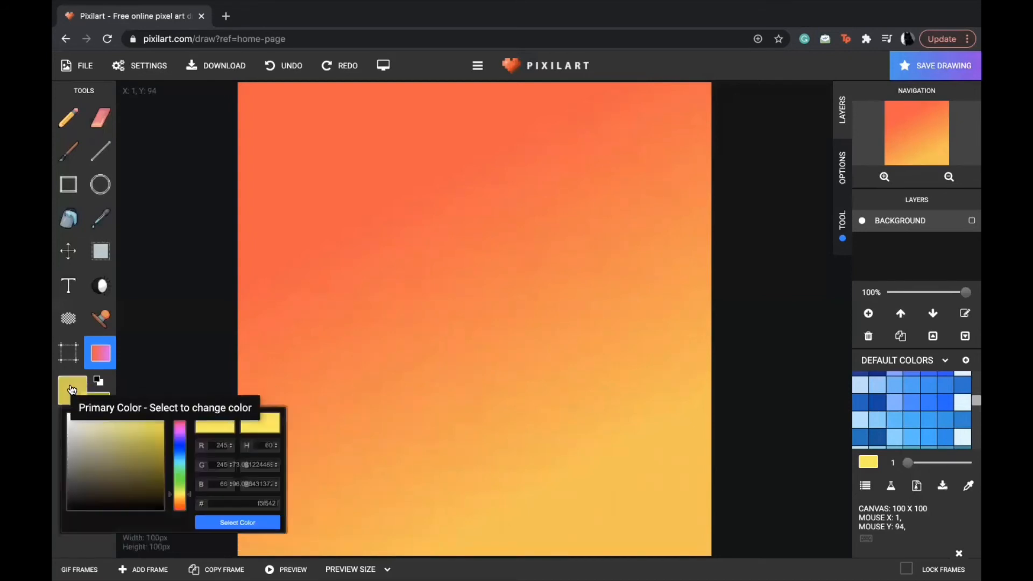
left_click(178, 500)
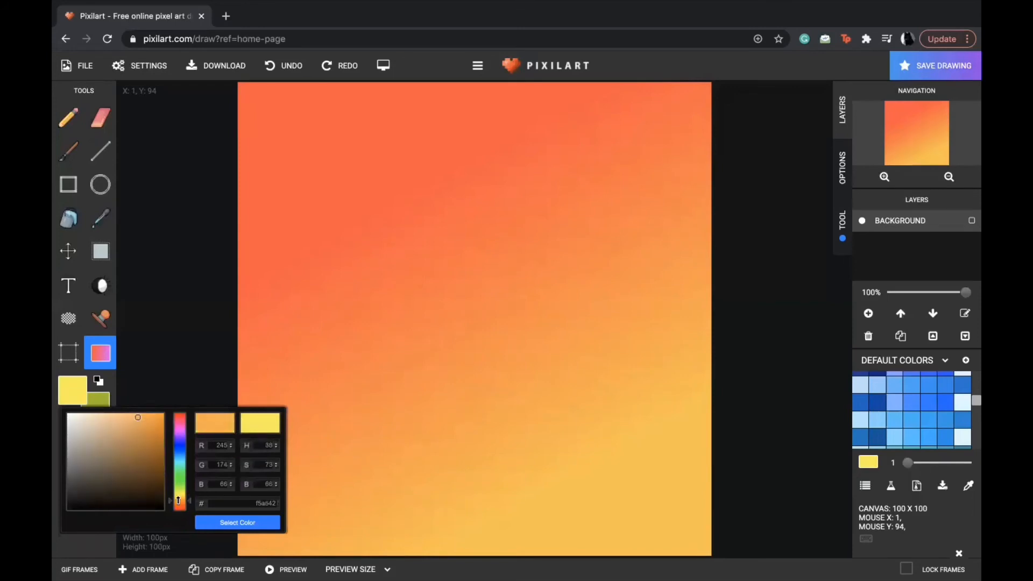
left_click_drag(178, 499, 178, 502)
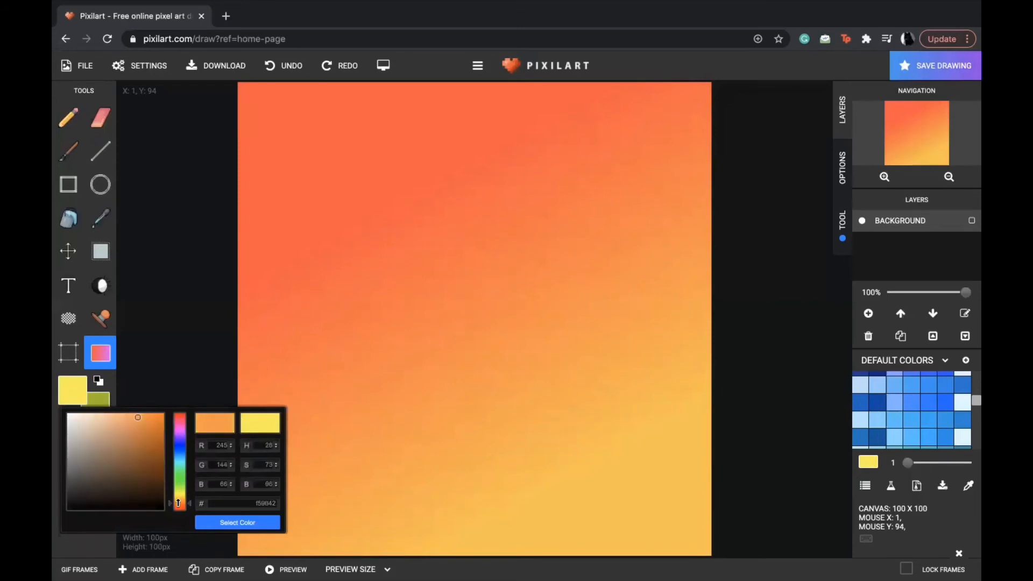
left_click(237, 522)
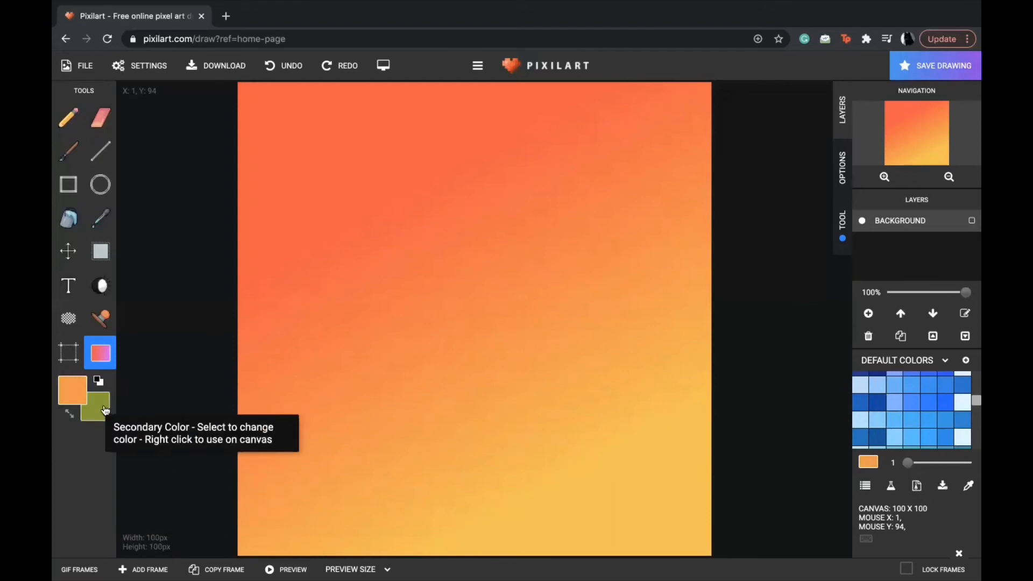
left_click_drag(207, 520, 210, 510)
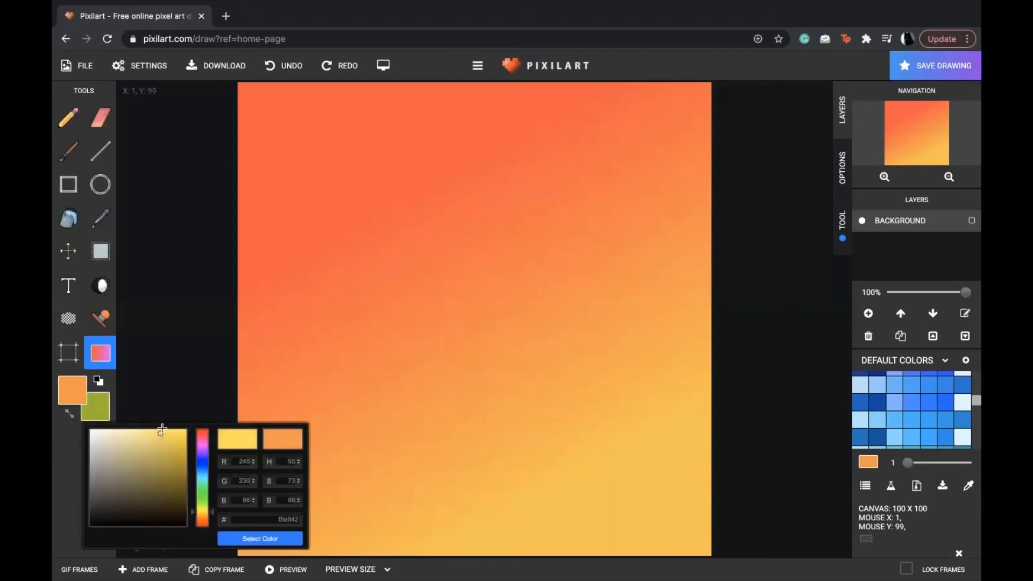
mouse_move(160, 437)
left_mouse_down()
mouse_move(161, 486)
mouse_move(105, 447)
mouse_move(156, 457)
mouse_move(132, 449)
mouse_move(156, 445)
mouse_move(145, 435)
mouse_move(159, 453)
left_mouse_up()
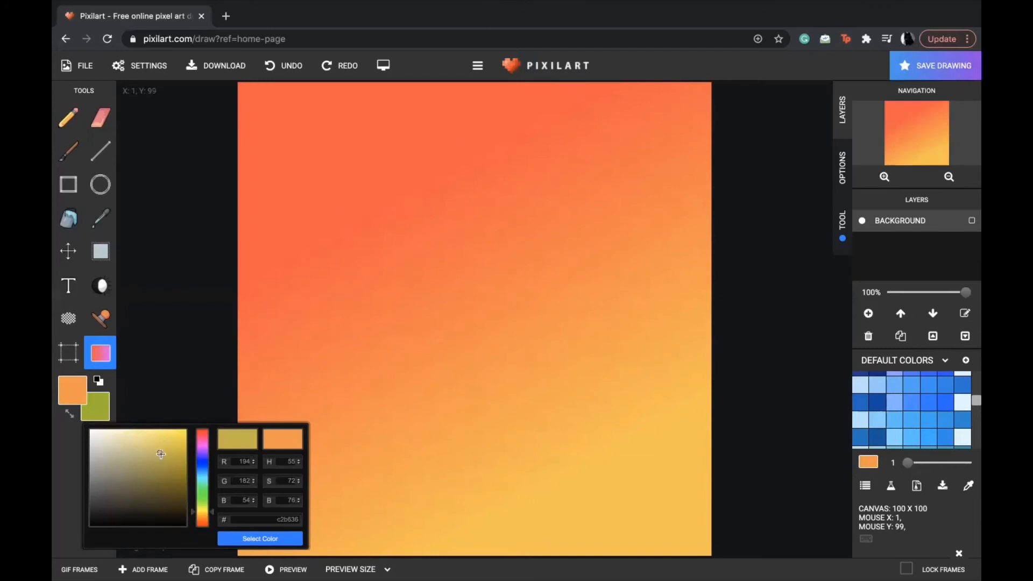
mouse_move(160, 454)
left_mouse_down()
mouse_move(141, 453)
mouse_move(97, 519)
mouse_move(155, 443)
mouse_move(153, 452)
mouse_move(171, 438)
mouse_move(157, 439)
left_mouse_up()
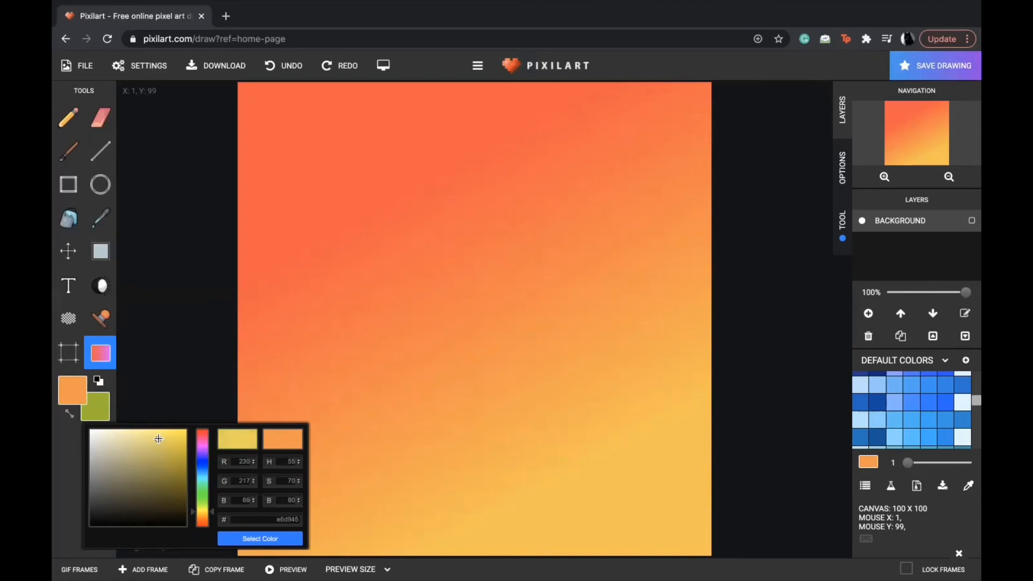
left_click(287, 539)
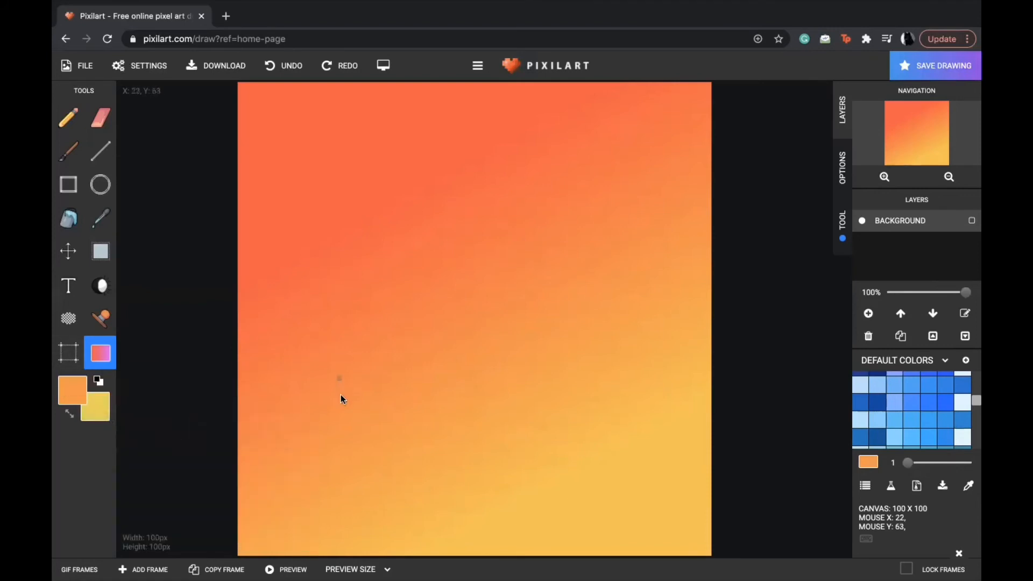
left_click_drag(345, 417, 489, 129)
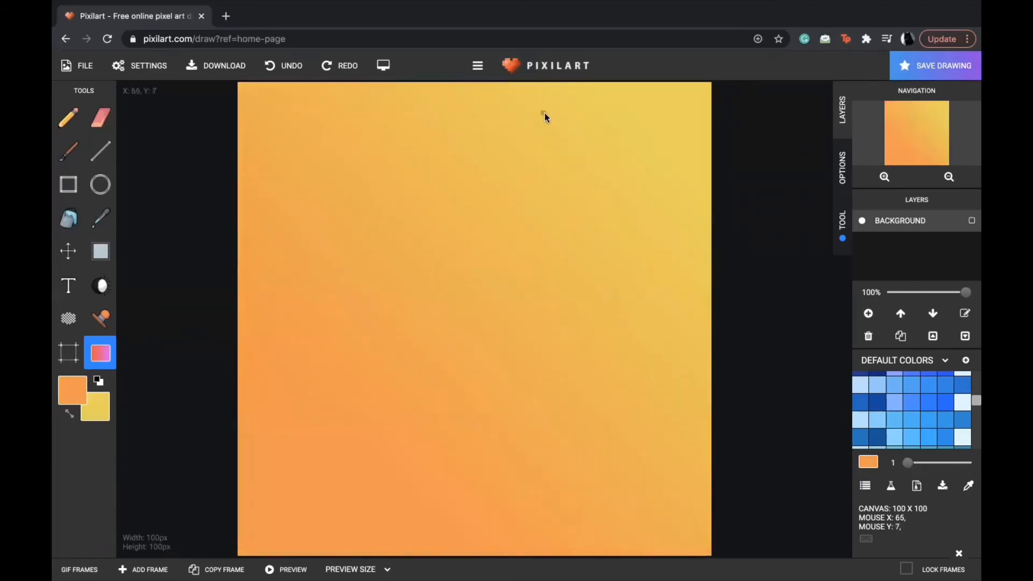
left_click_drag(520, 155, 693, 473)
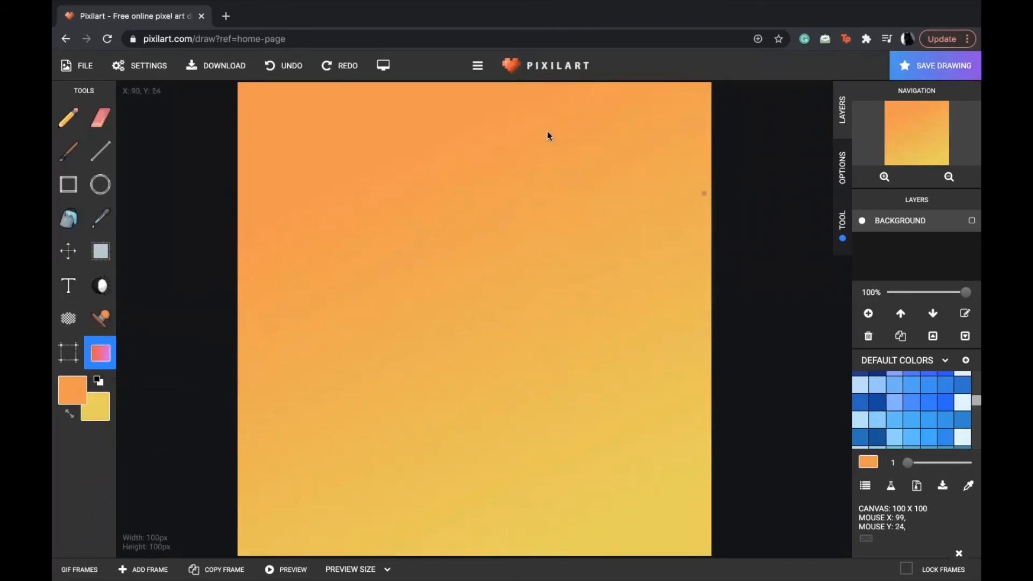
- Add a new layer above Background, try switching between the two layers, and leave the new layer active
left_click(868, 314)
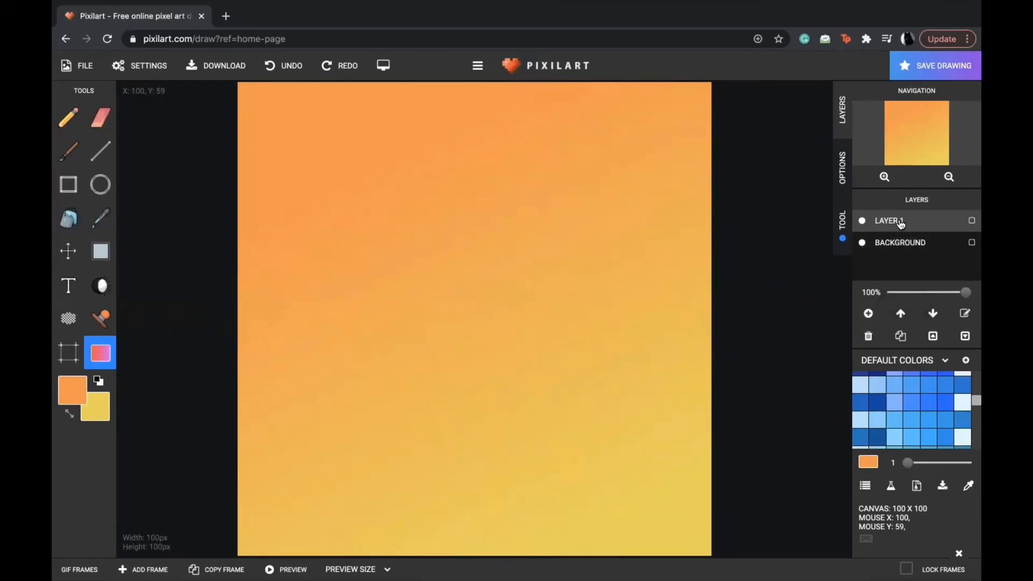
left_click(915, 245)
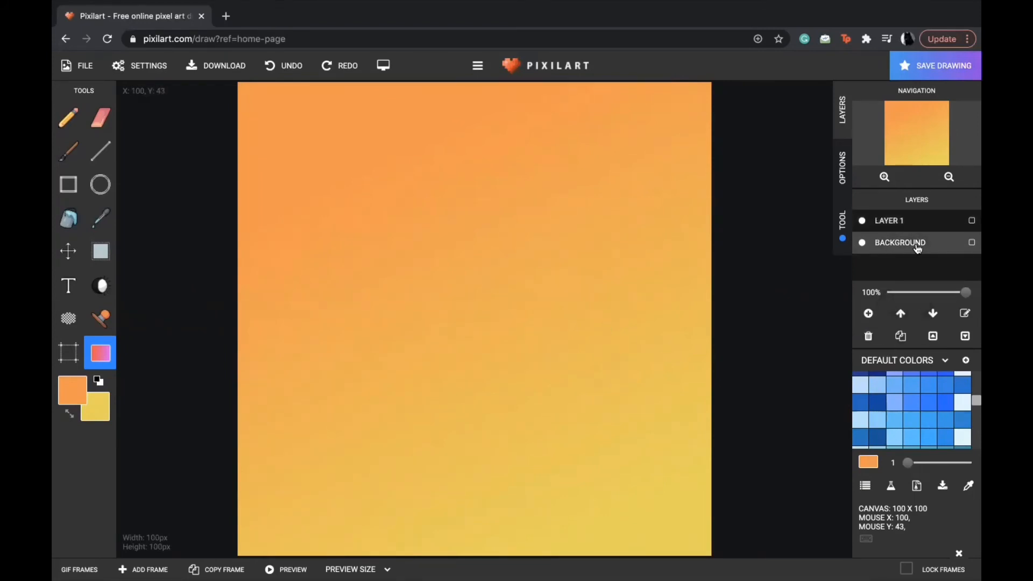
left_click(909, 224)
left_click(908, 250)
left_click(906, 222)
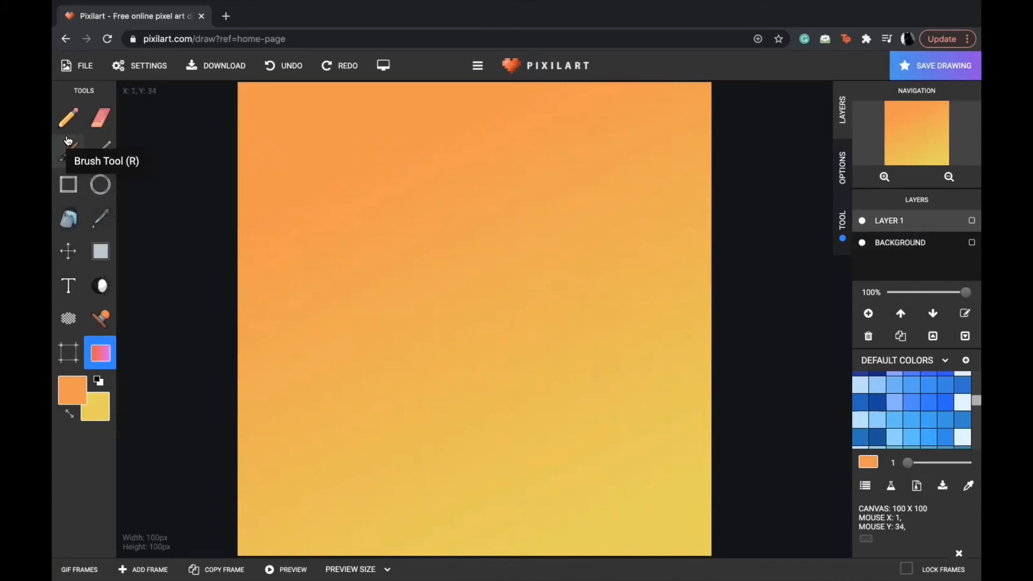
- Use the Pencil in black at size 1 to outline the low buildings from the canvas's left edge toward the middle
left_click(68, 118)
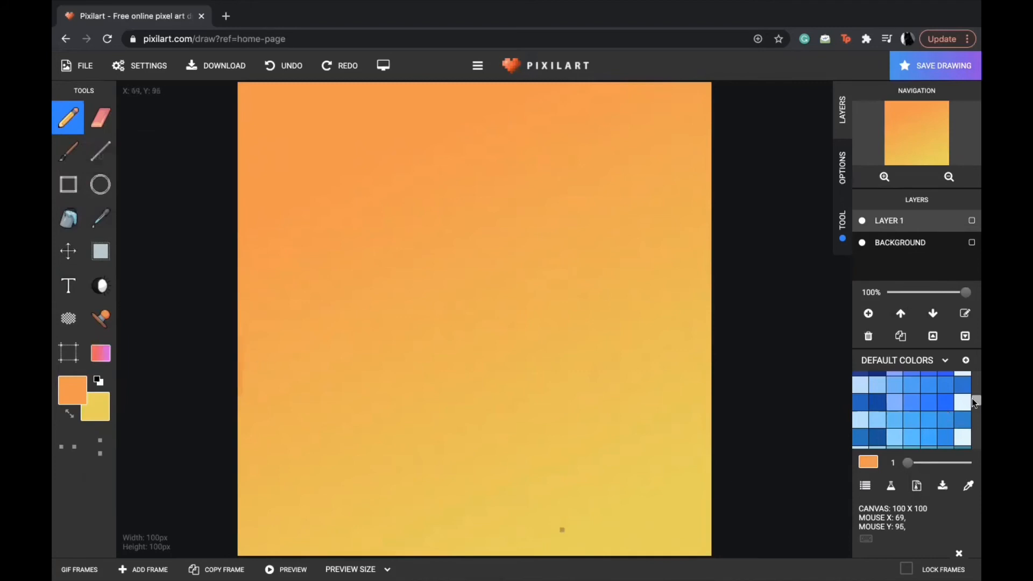
scroll(899, 395, "up", 5)
left_click(860, 381)
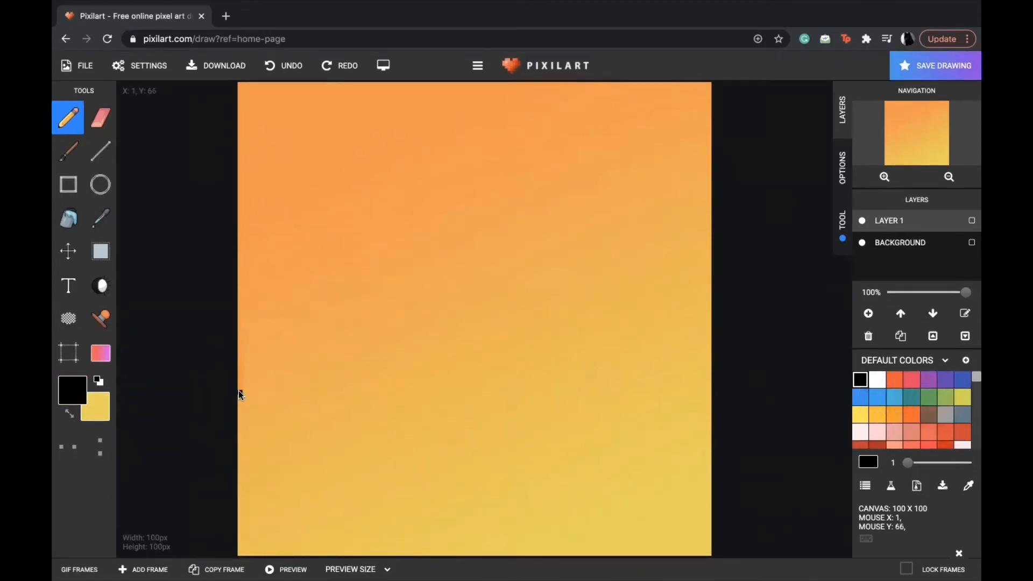
left_click_drag(247, 334, 286, 330)
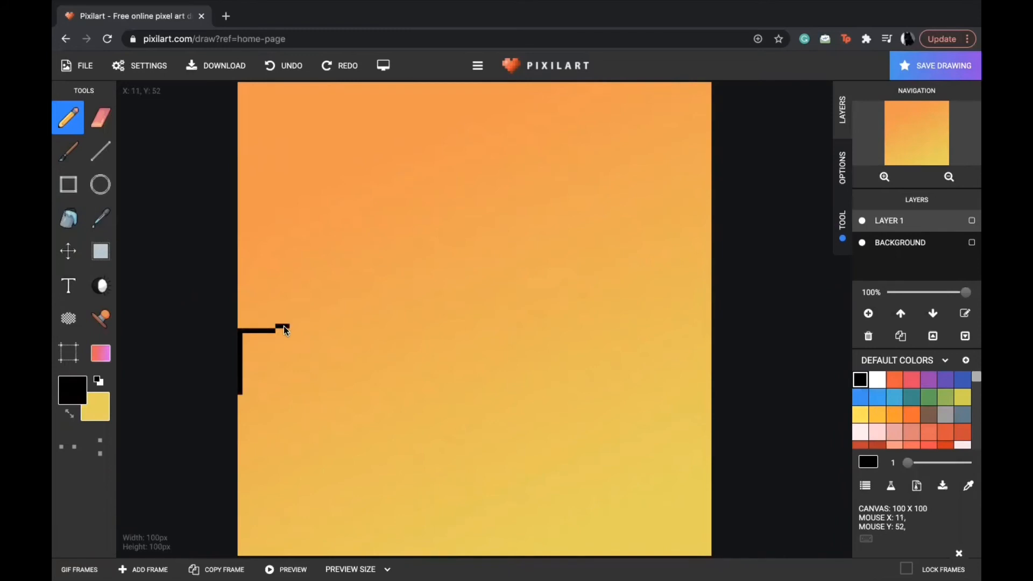
mouse_move(289, 390)
left_mouse_down()
mouse_move(299, 393)
mouse_move(305, 379)
mouse_move(310, 342)
mouse_move(326, 342)
mouse_move(330, 294)
mouse_move(335, 402)
mouse_move(352, 380)
mouse_move(375, 377)
mouse_move(379, 409)
mouse_move(395, 410)
left_mouse_up()
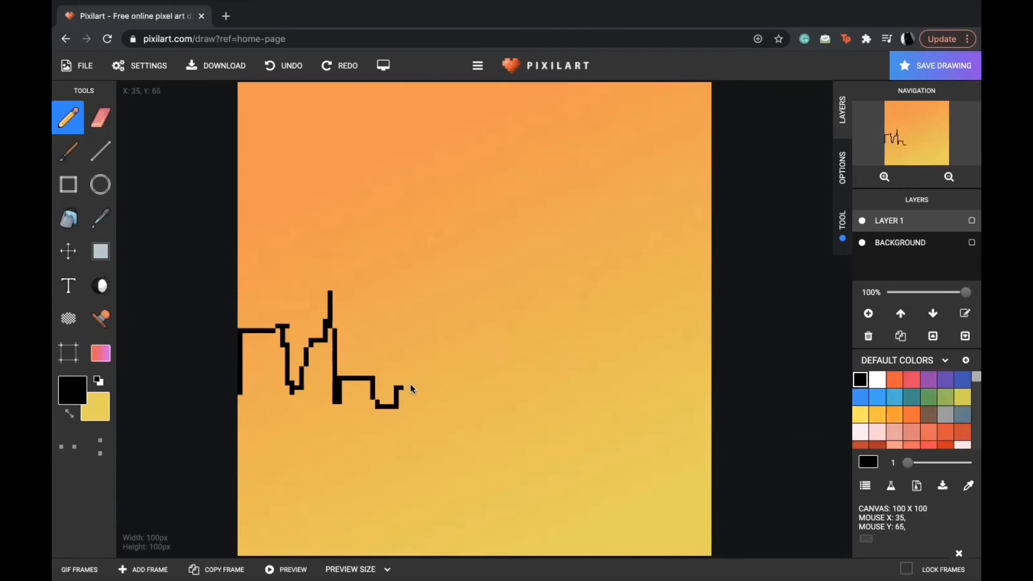
- Continue the black outline up and down a tall, stepped, pointed tower in the middle of the skyline
left_click_drag(414, 368, 438, 293)
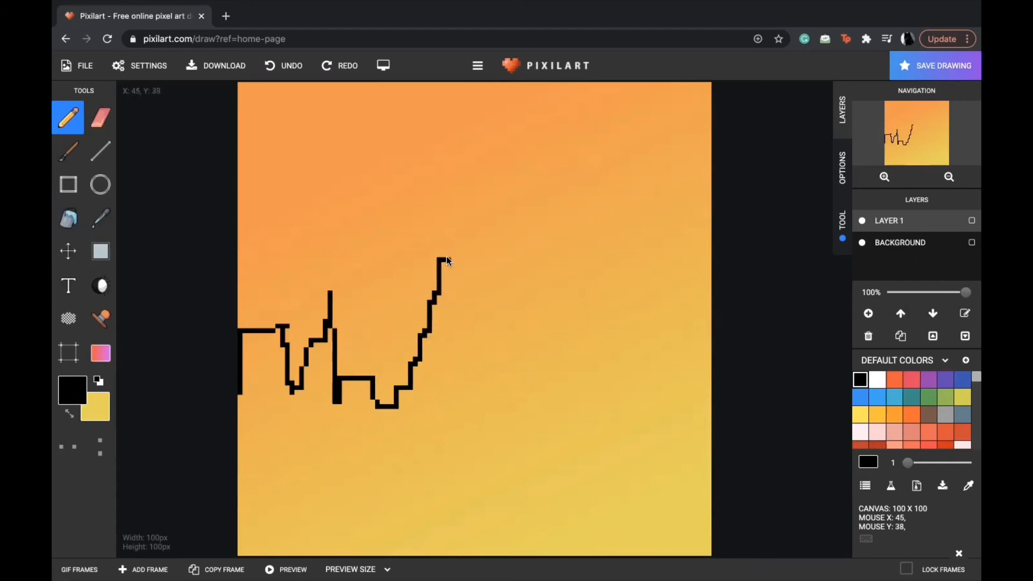
left_click_drag(461, 216, 457, 179)
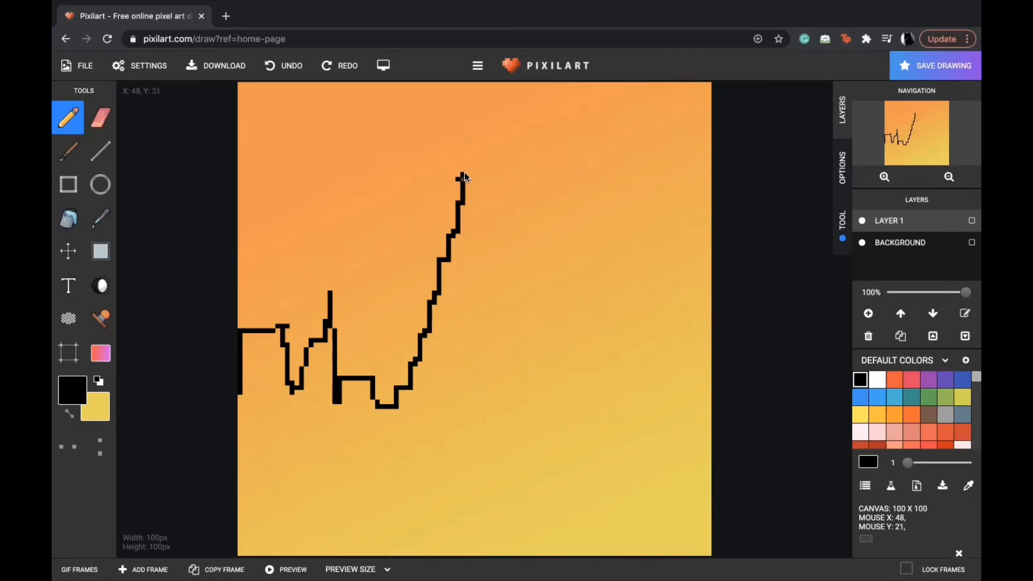
mouse_move(465, 177)
left_mouse_down()
mouse_move(468, 198)
mouse_move(467, 156)
mouse_move(470, 213)
left_mouse_up()
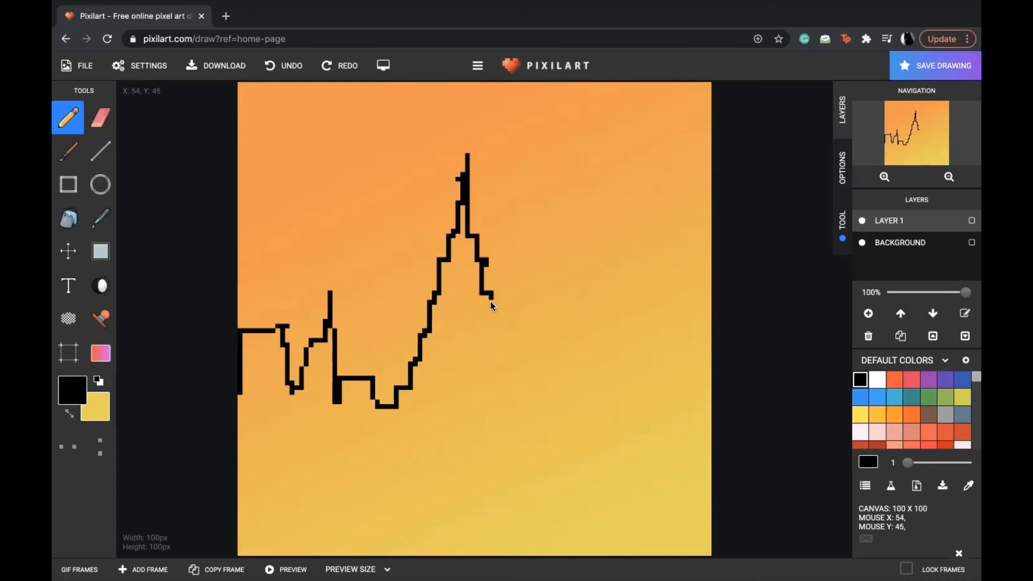
left_click_drag(489, 321, 488, 328)
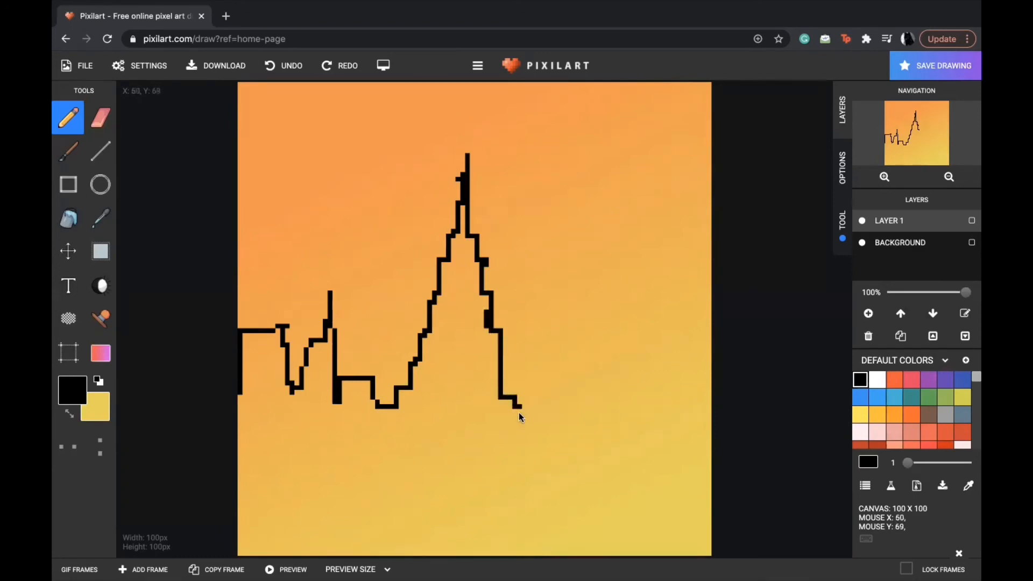
- Outline the rectangular buildings from the tower to the right canvas edge, and extend the left edge line down to the bottom
mouse_move(519, 415)
left_mouse_down()
mouse_move(554, 411)
mouse_move(552, 322)
mouse_move(580, 323)
left_mouse_up()
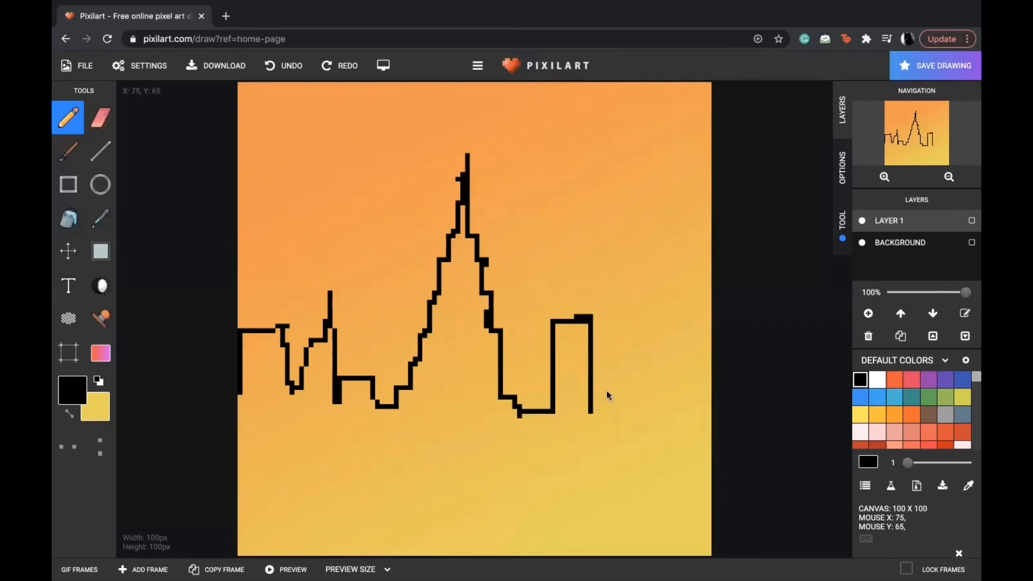
mouse_move(611, 356)
left_mouse_down()
mouse_move(644, 344)
mouse_move(621, 340)
mouse_move(644, 335)
left_mouse_up()
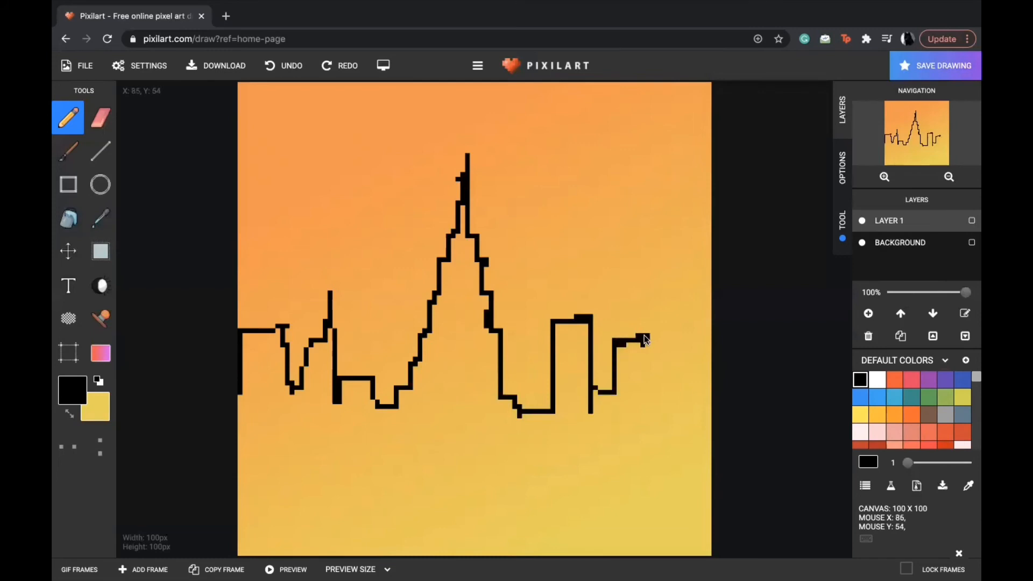
left_click_drag(653, 413, 665, 411)
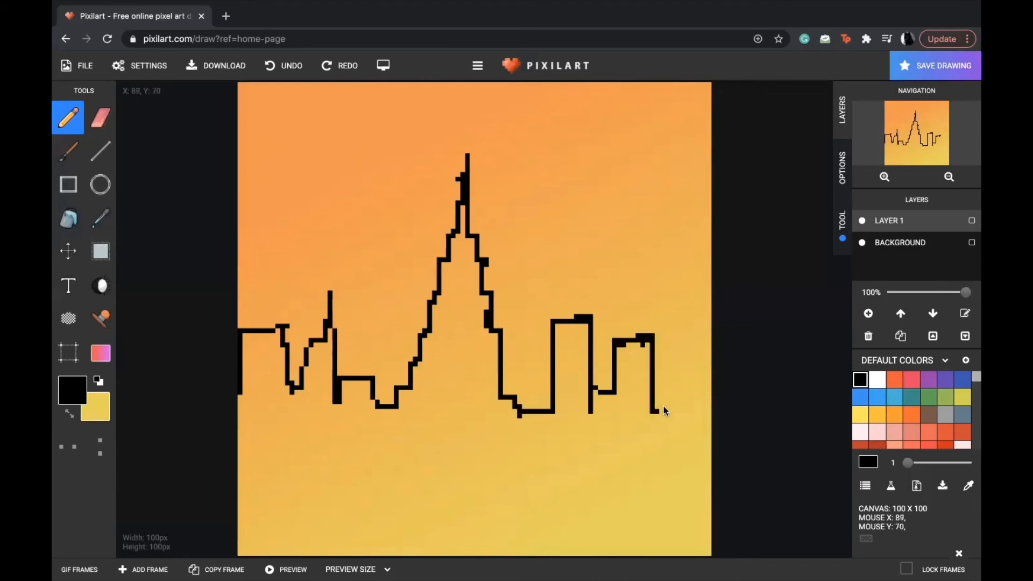
left_click_drag(709, 350, 710, 350)
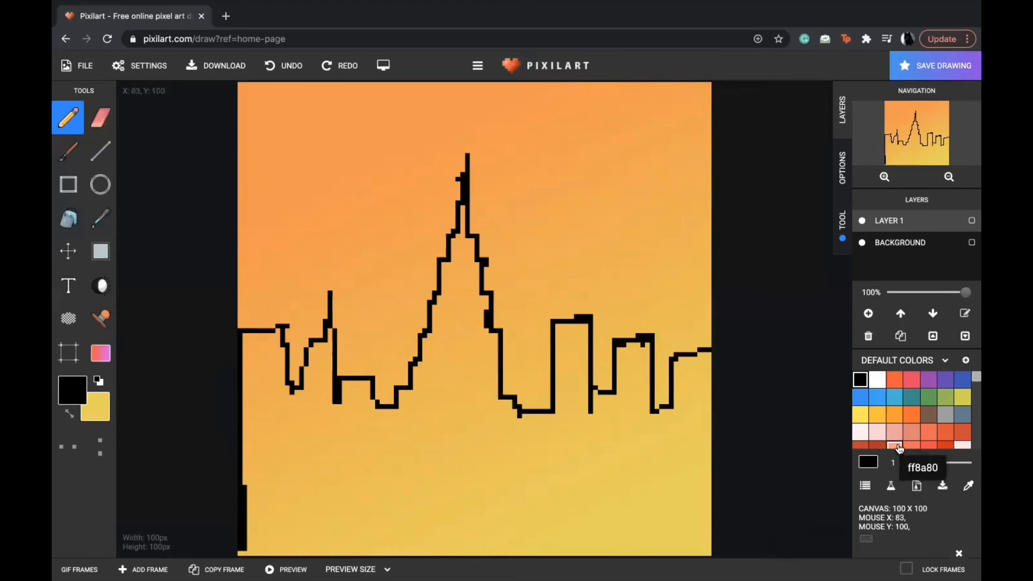
- Close the outline along the canvas's bottom and right edges with black Pencil strokes at size 6, and fill the skyline black
left_click_drag(907, 463, 924, 463)
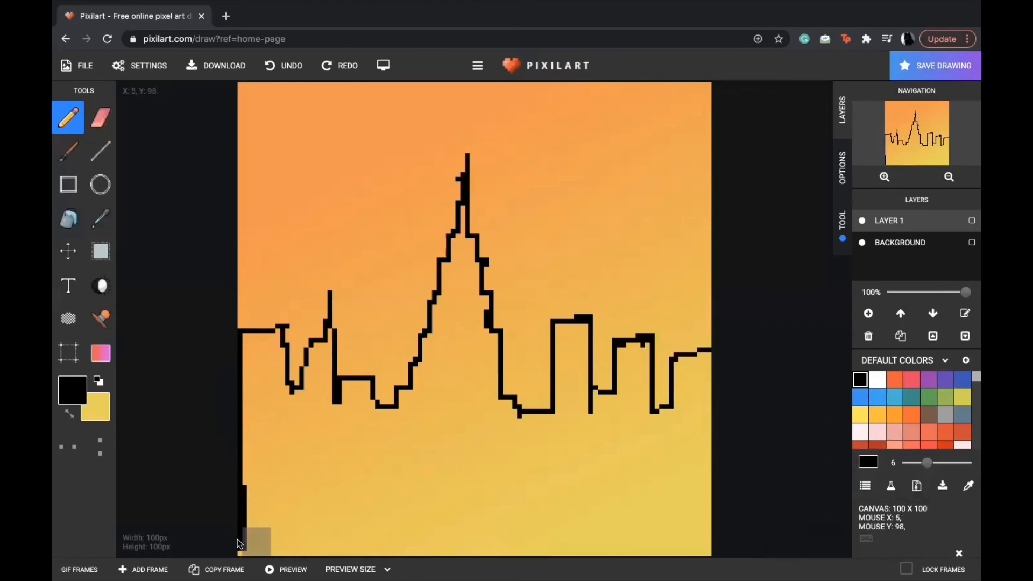
left_click_drag(239, 537, 251, 554)
mouse_move(328, 559)
left_mouse_down()
mouse_move(441, 553)
mouse_move(323, 548)
mouse_move(704, 548)
mouse_move(713, 466)
left_mouse_up()
mouse_move(708, 363)
left_mouse_down()
mouse_move(709, 496)
mouse_move(699, 501)
left_mouse_up()
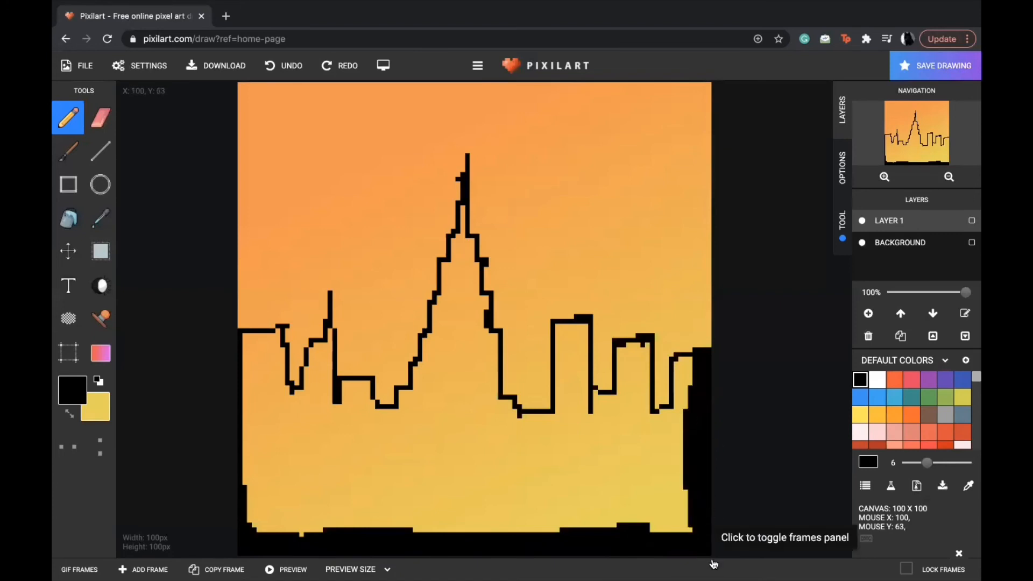
left_click(67, 221)
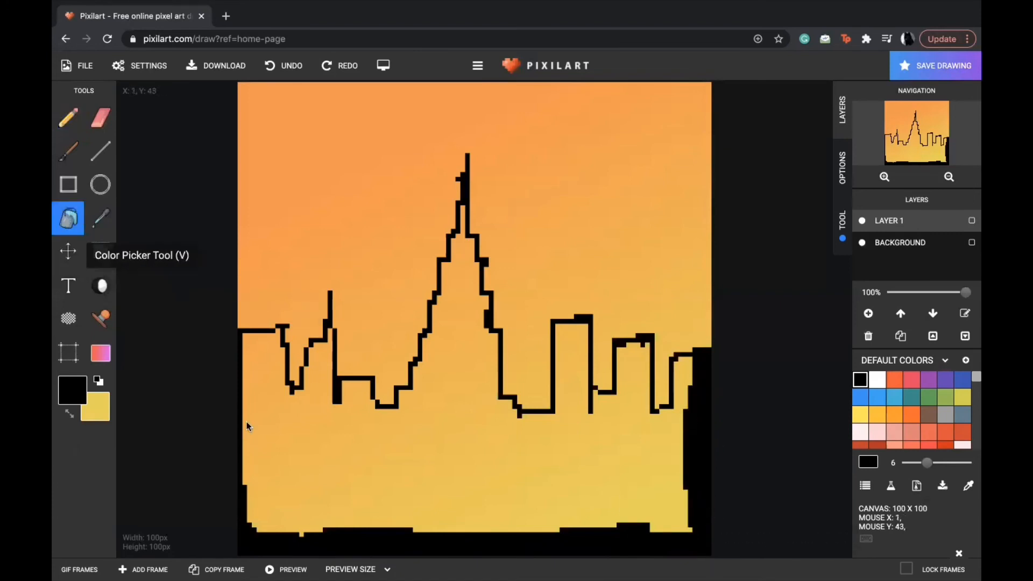
left_click(265, 438)
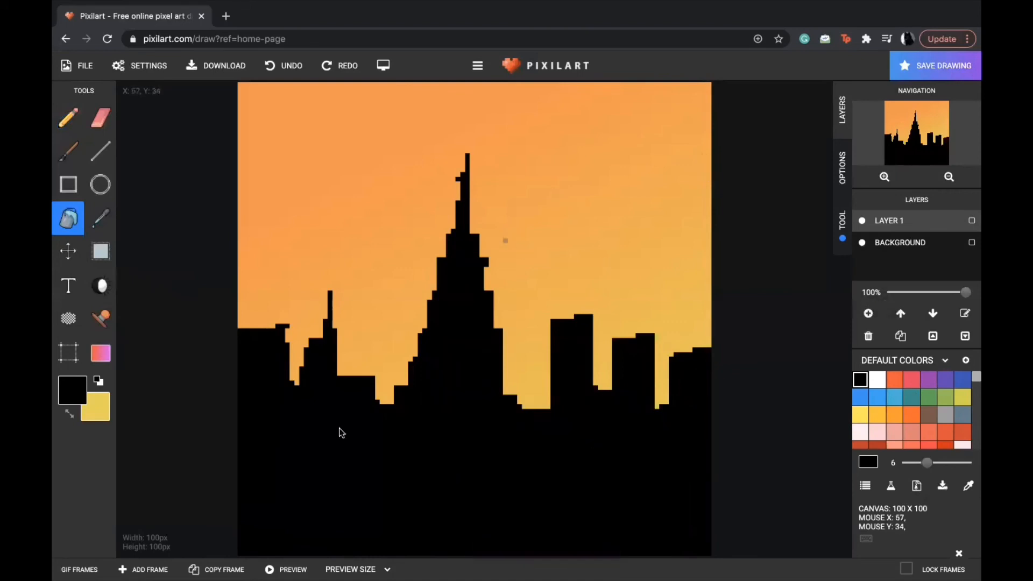
- Draw a yellow circle about 17 pixels wide at size 1 in the upper right of the sky and fill it yellow
left_click(100, 184)
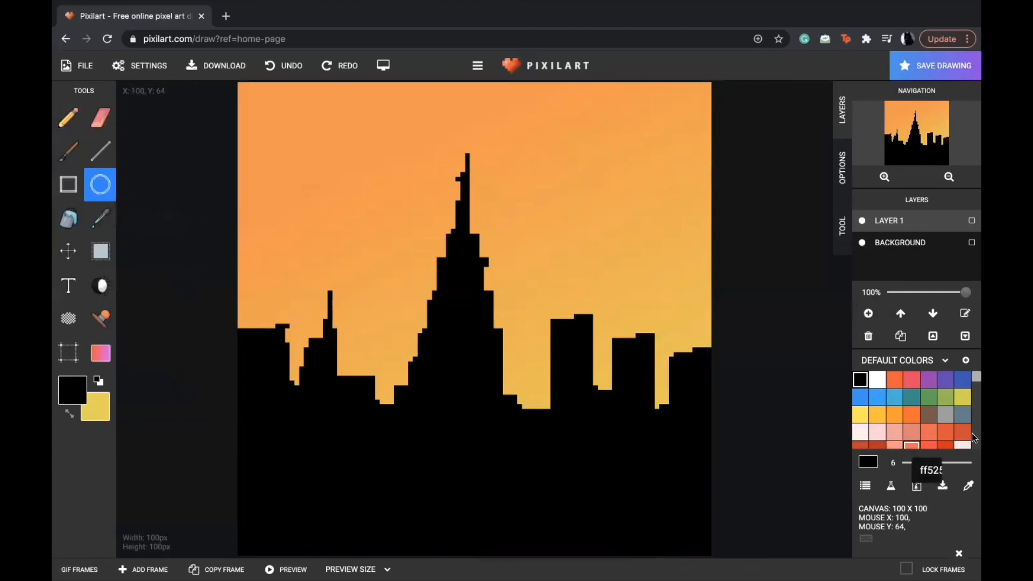
left_click_drag(927, 463, 908, 463)
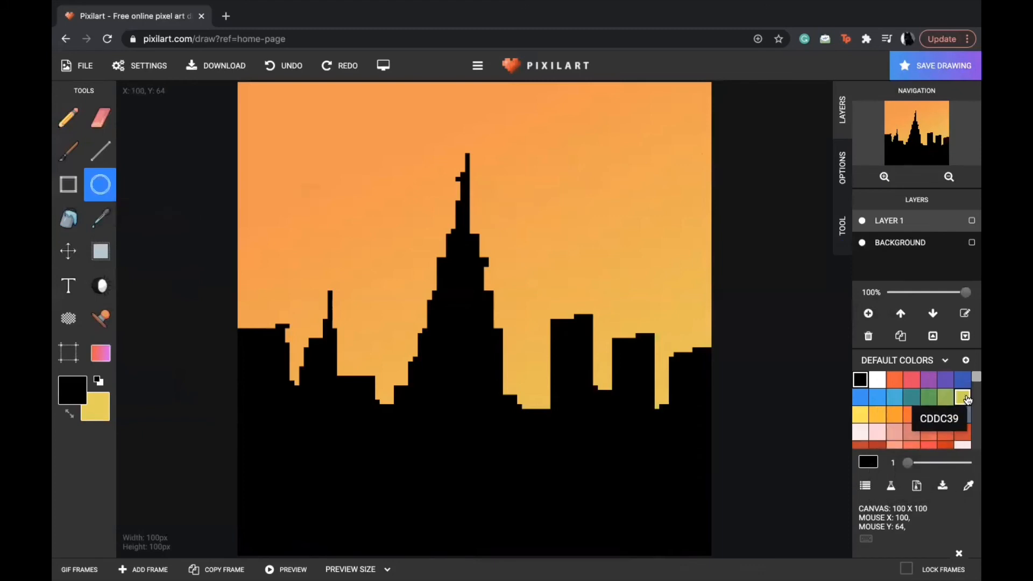
left_click(860, 414)
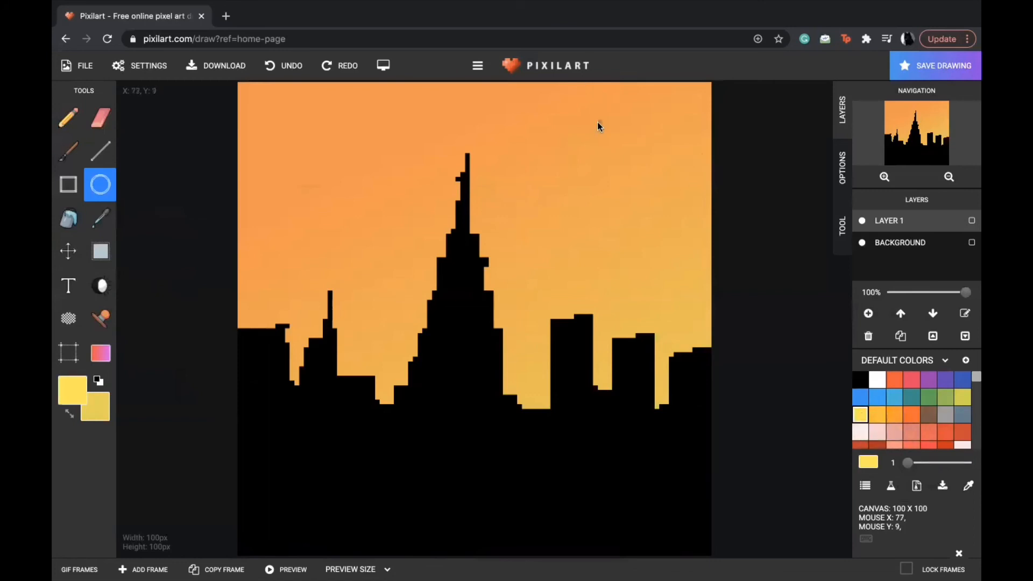
left_click_drag(597, 122, 678, 213)
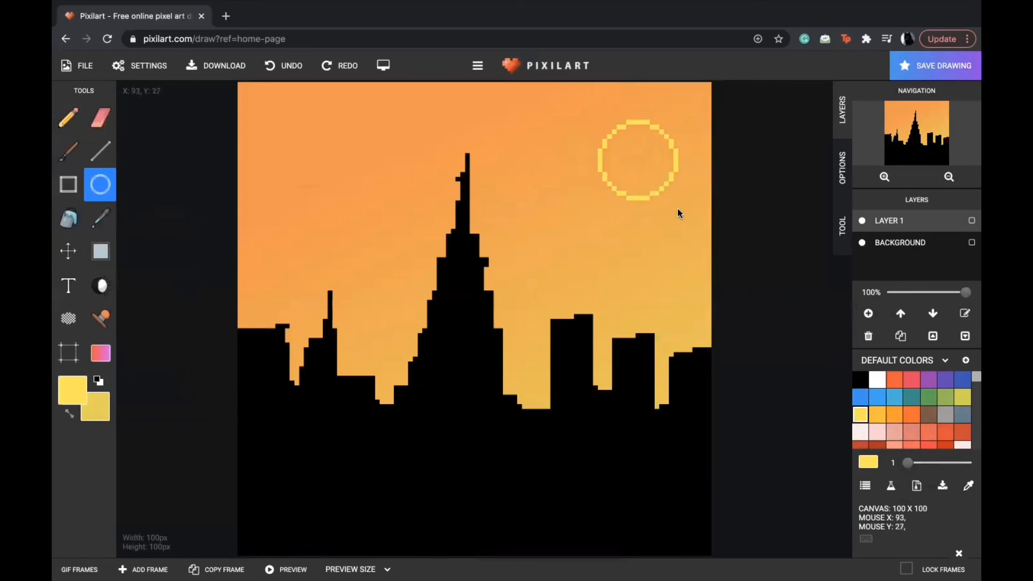
left_click(85, 225)
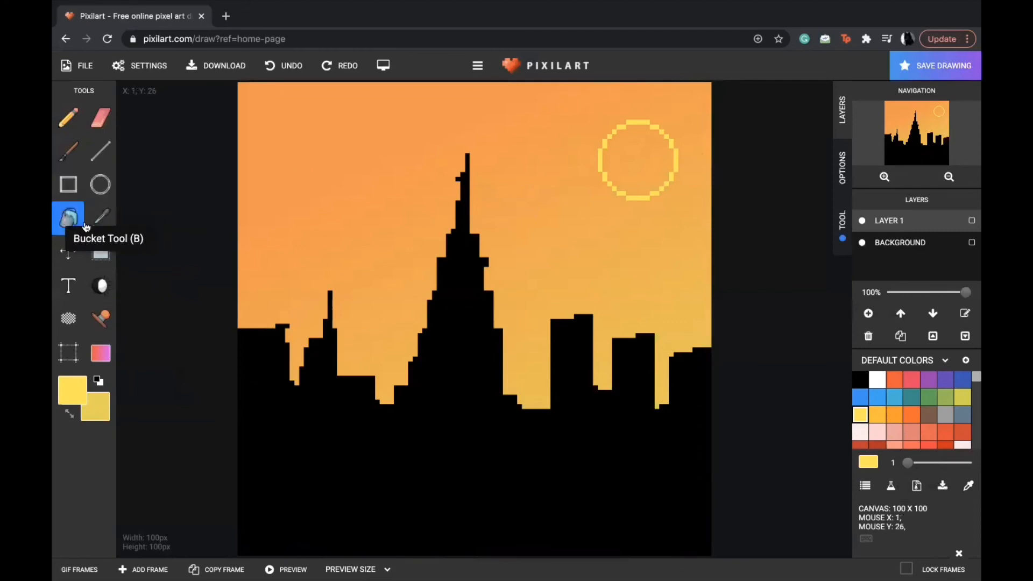
left_click(650, 160)
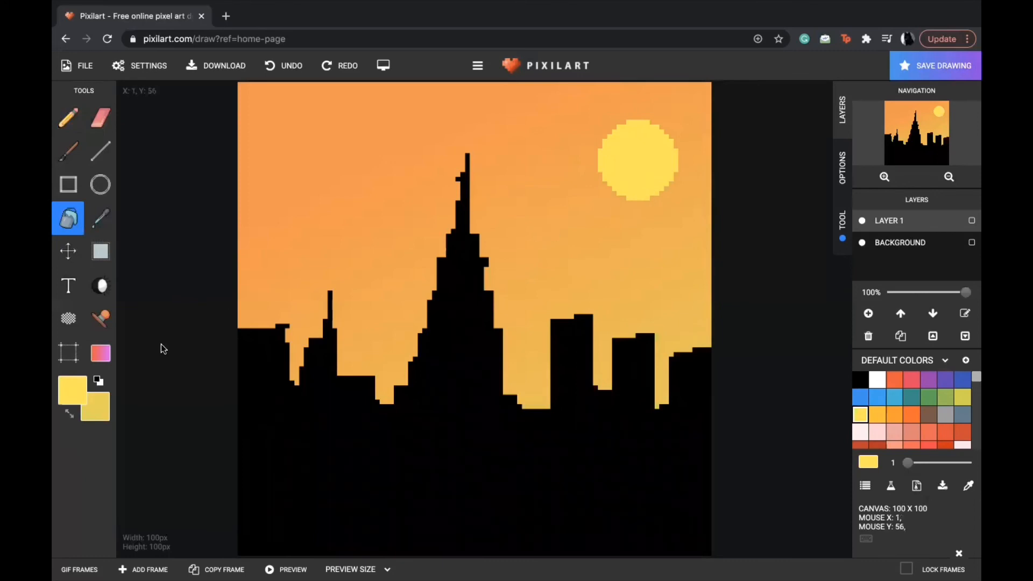
- Draw two rows of small amber windows on the leftmost building with the Pencil
left_click(73, 121)
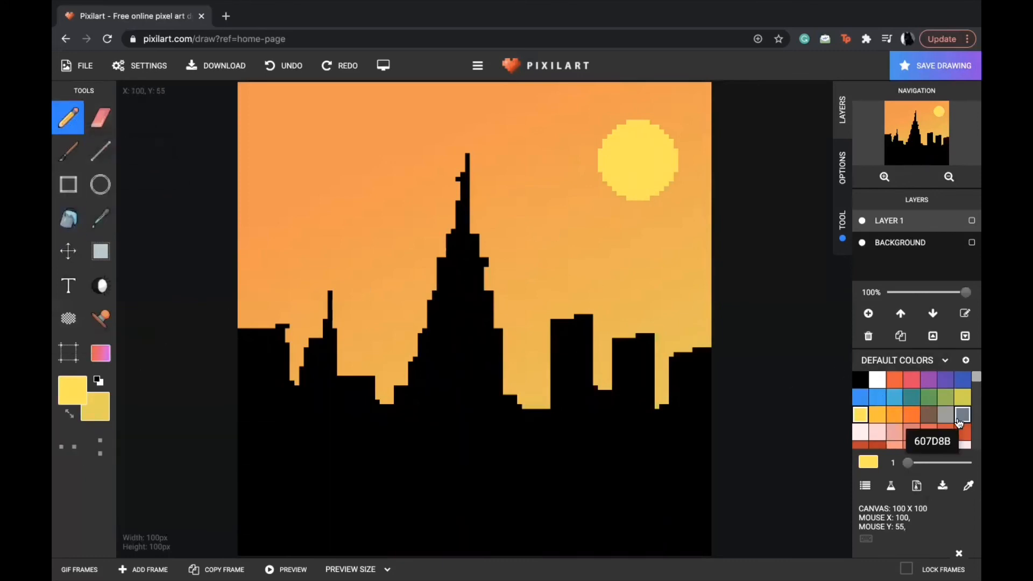
left_click(878, 417)
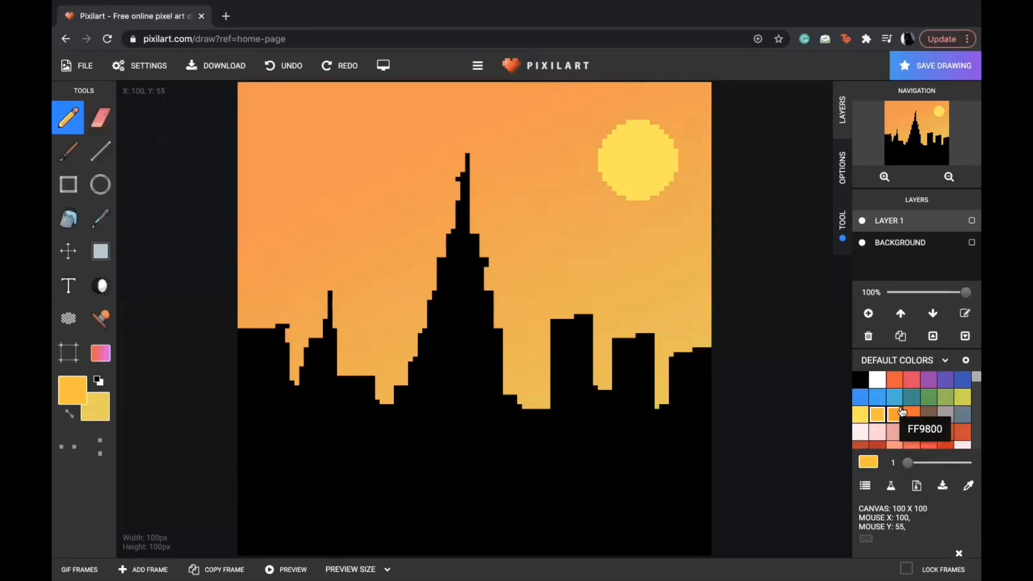
left_click(859, 415)
left_click(879, 415)
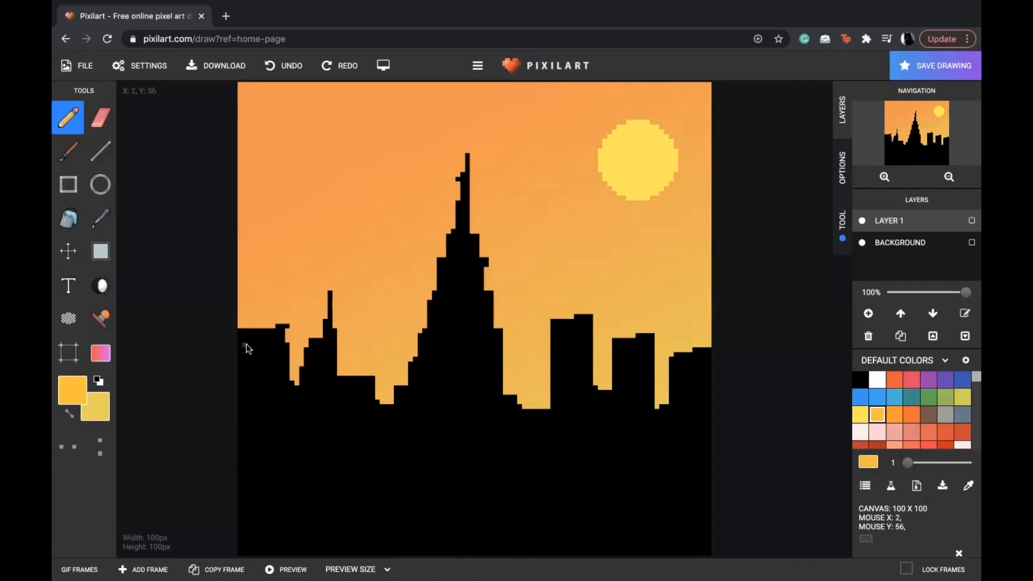
mouse_move(243, 345)
left_mouse_down()
mouse_move(246, 358)
mouse_move(263, 356)
left_mouse_up()
left_click_drag(263, 366, 265, 379)
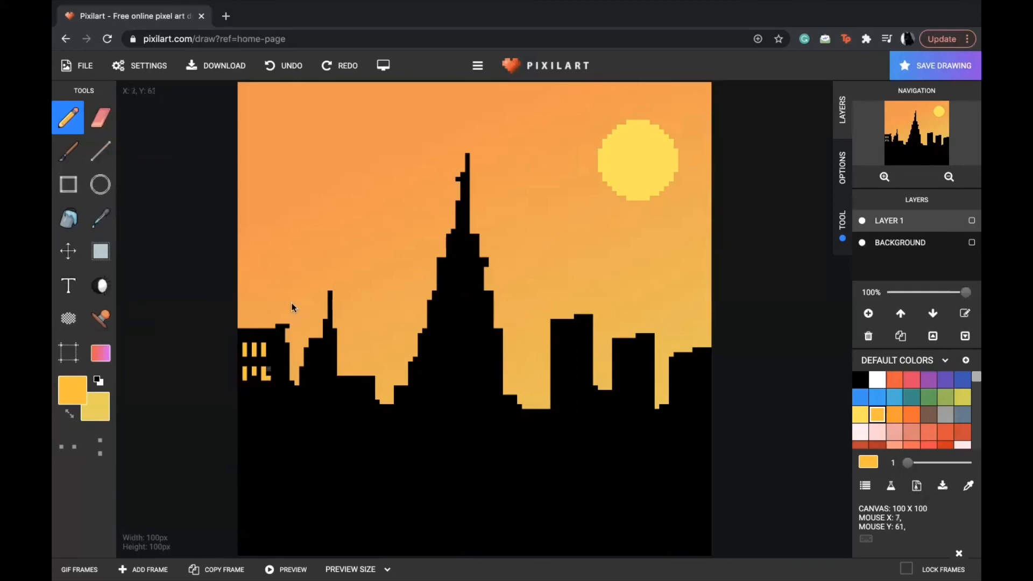
- Recolor some windows of the leftmost building with orange FF9800 and gray
left_click(895, 425)
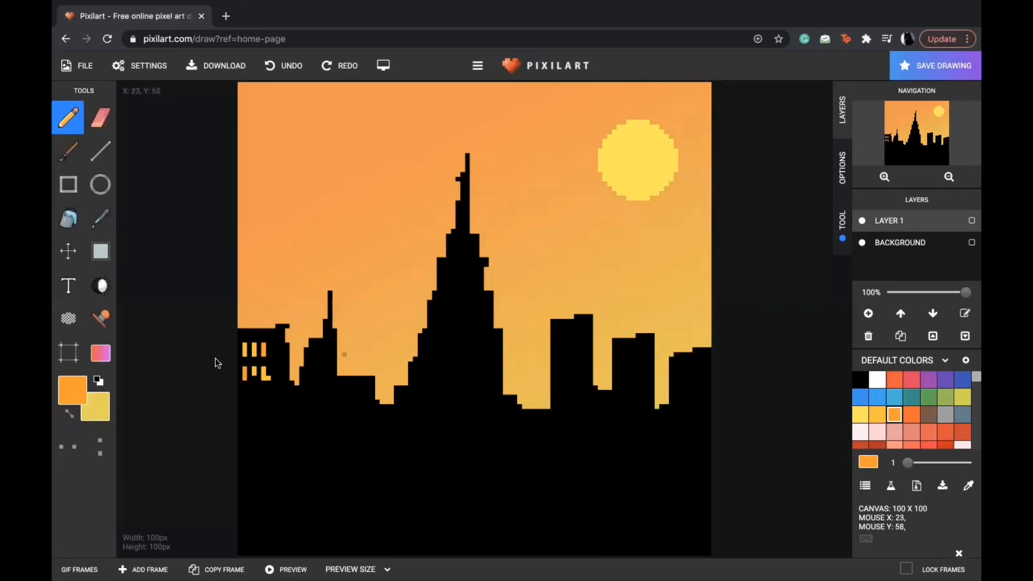
left_click(944, 414)
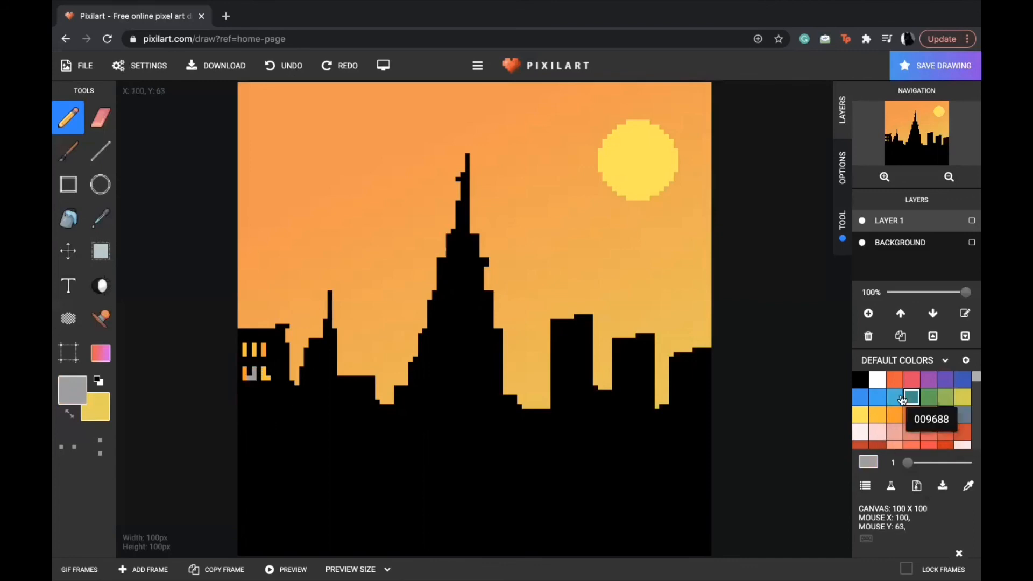
left_click(859, 379)
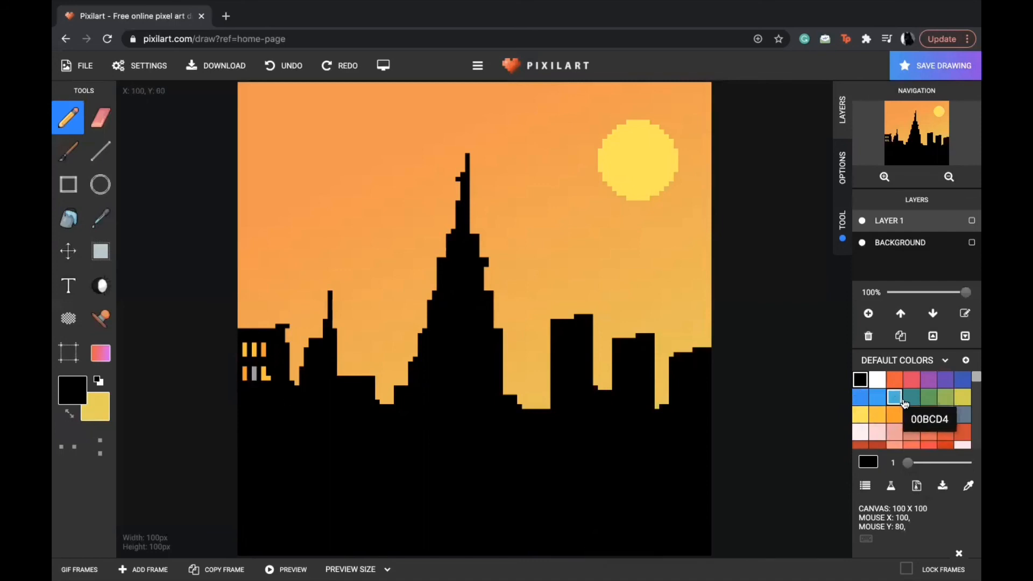
left_click(945, 414)
left_click(277, 378)
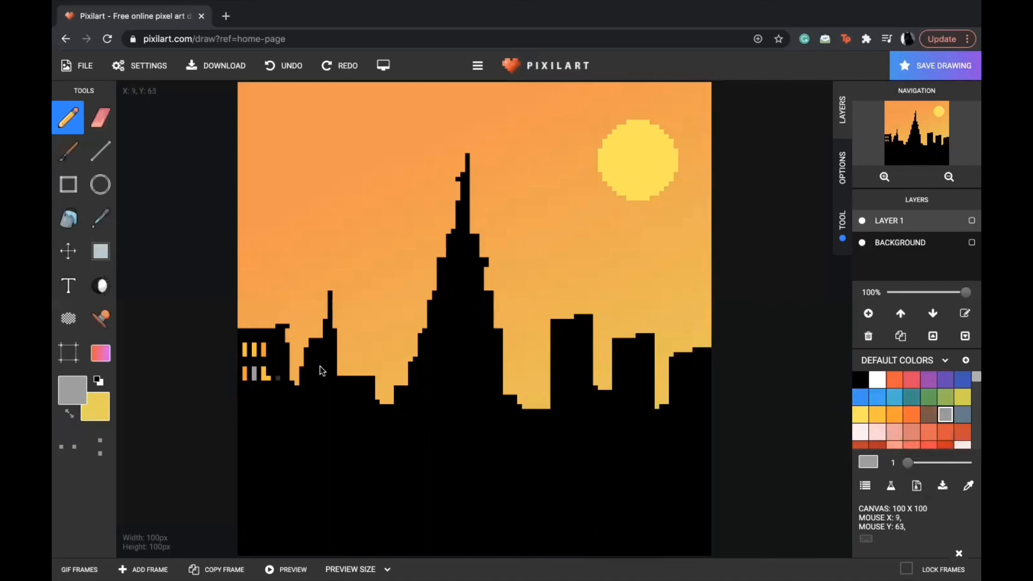
- Draw small gray windows on the spired building next to the leftmost one
left_click(316, 344)
left_click(316, 350)
left_click(310, 355)
left_click(324, 349)
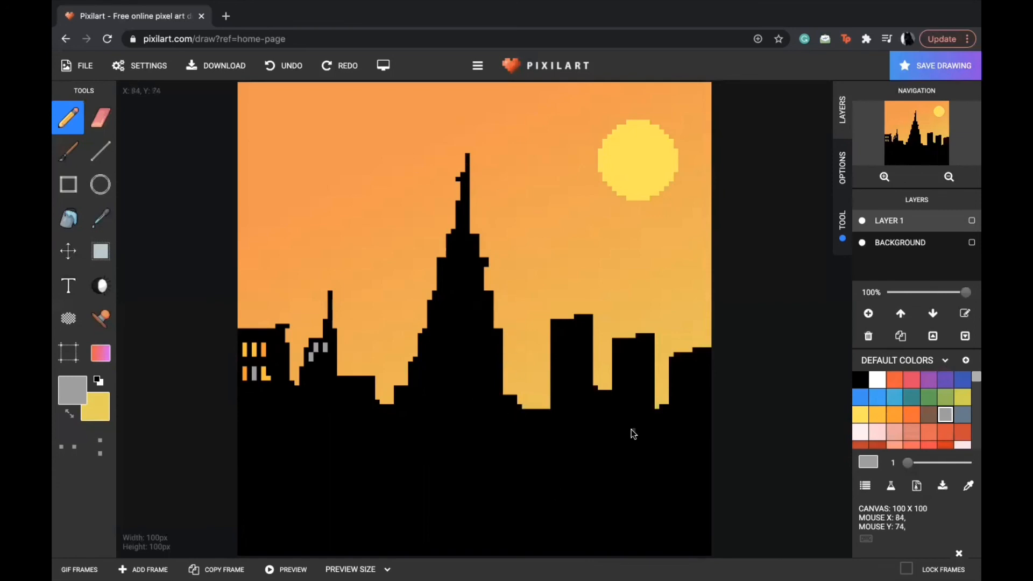
- Insert the Cloud stamp from the popular stamps in the gallery
left_click(69, 297)
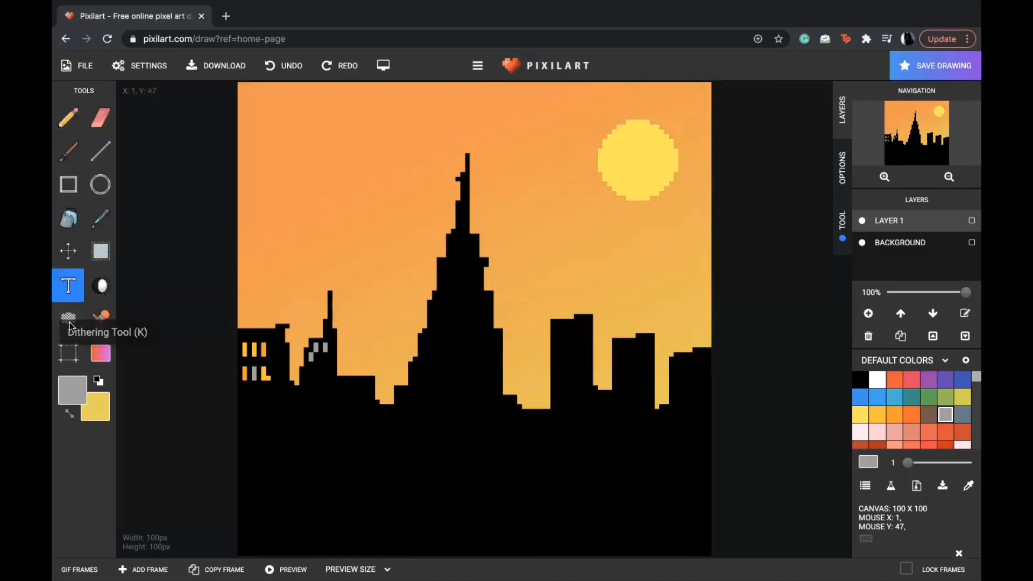
left_click(104, 322)
scroll(474, 380, "down", 2)
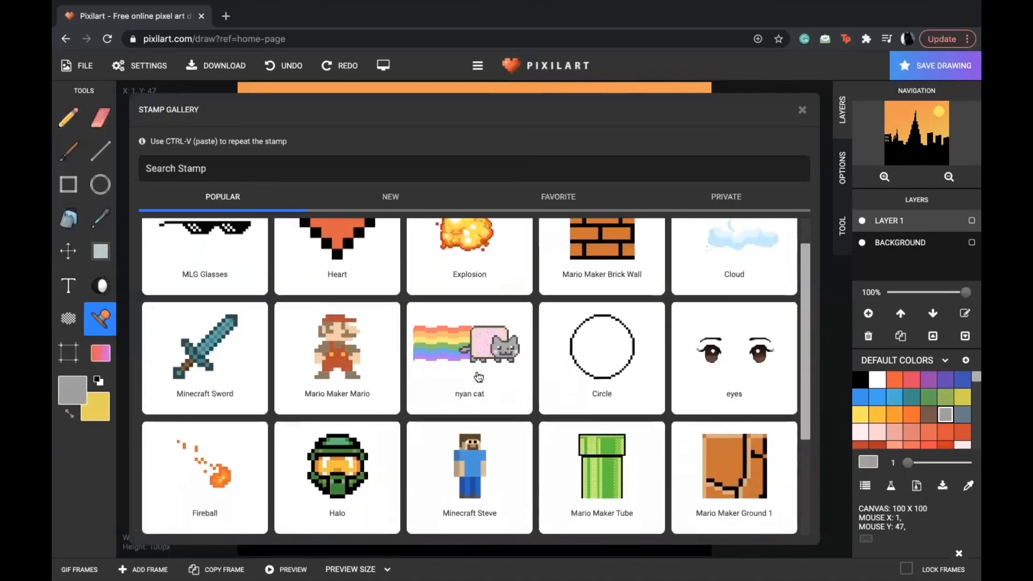
scroll(478, 377, "up", 1)
left_click(721, 261)
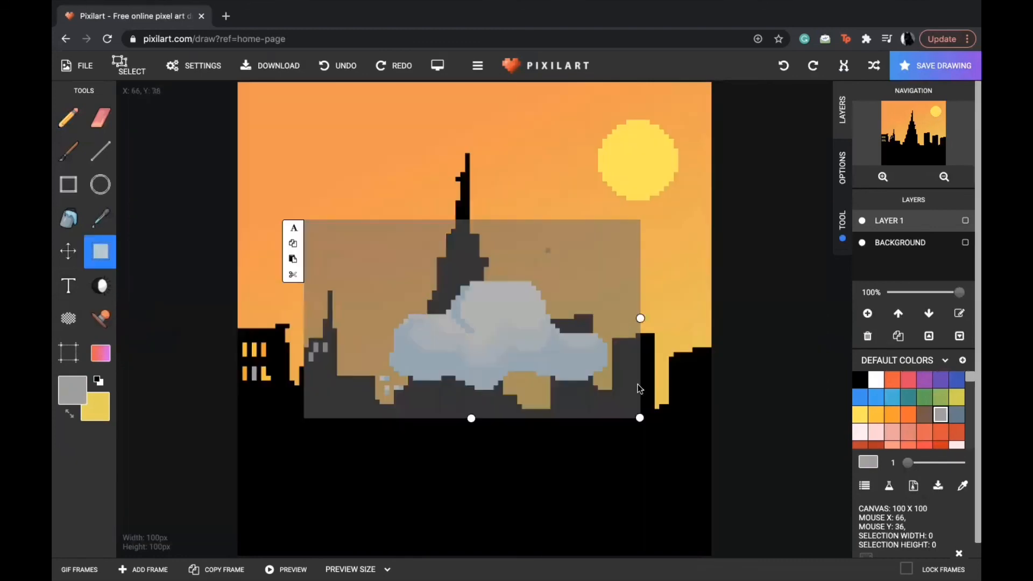
- Shrink the cloud stamp and place it in the upper left of the sky
left_click_drag(639, 417, 523, 341)
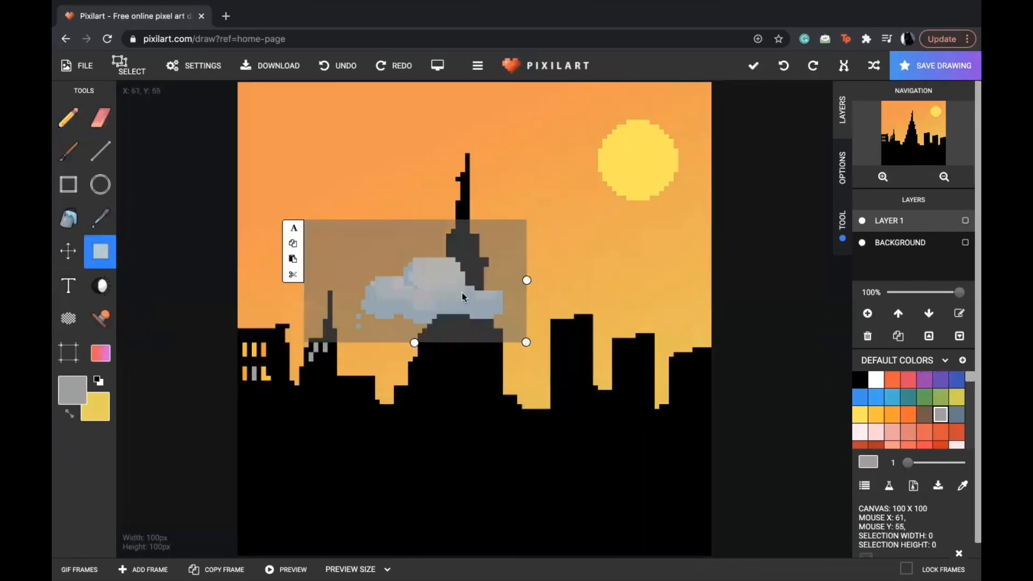
left_click(460, 294)
left_click_drag(430, 269, 341, 126)
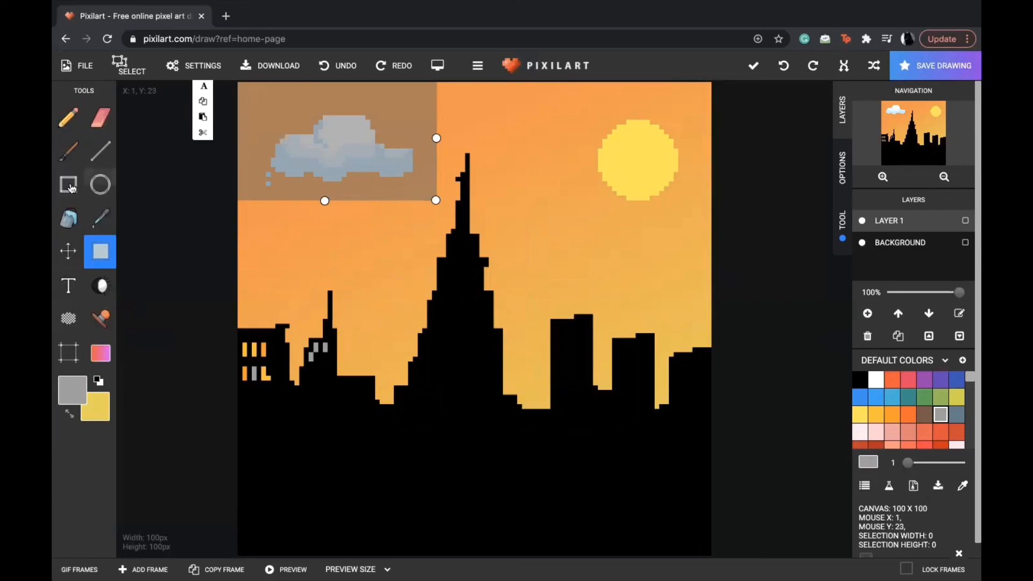
left_click(68, 118)
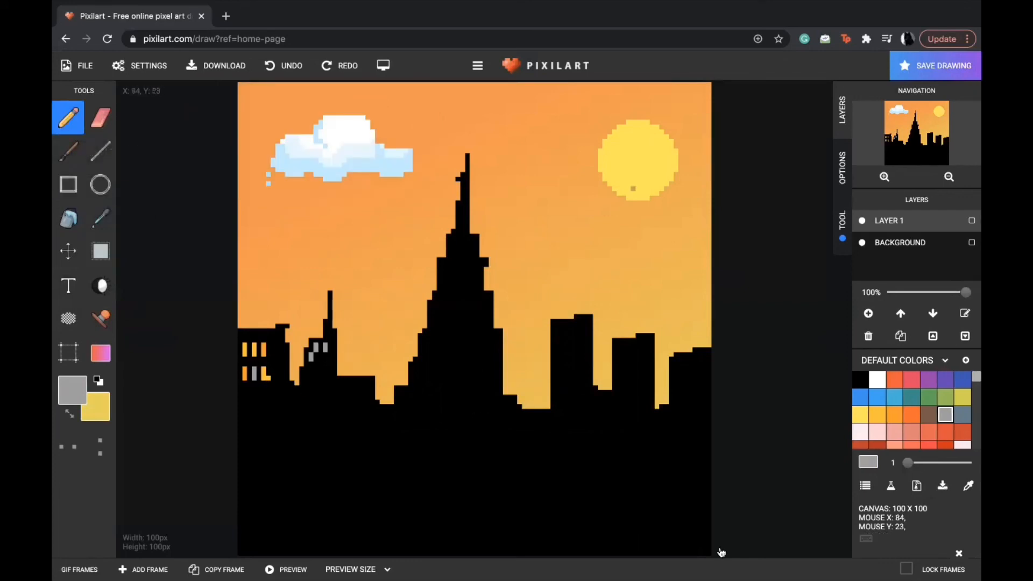
- Examine the PNG download options for the drawing and close them without downloading
left_click(671, 392)
left_click(208, 67)
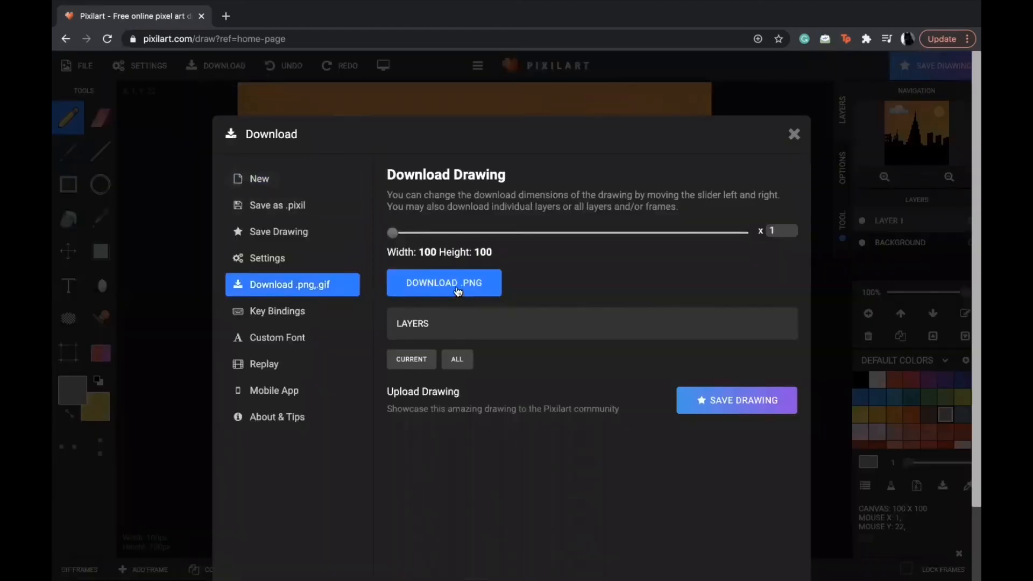
left_click(794, 134)
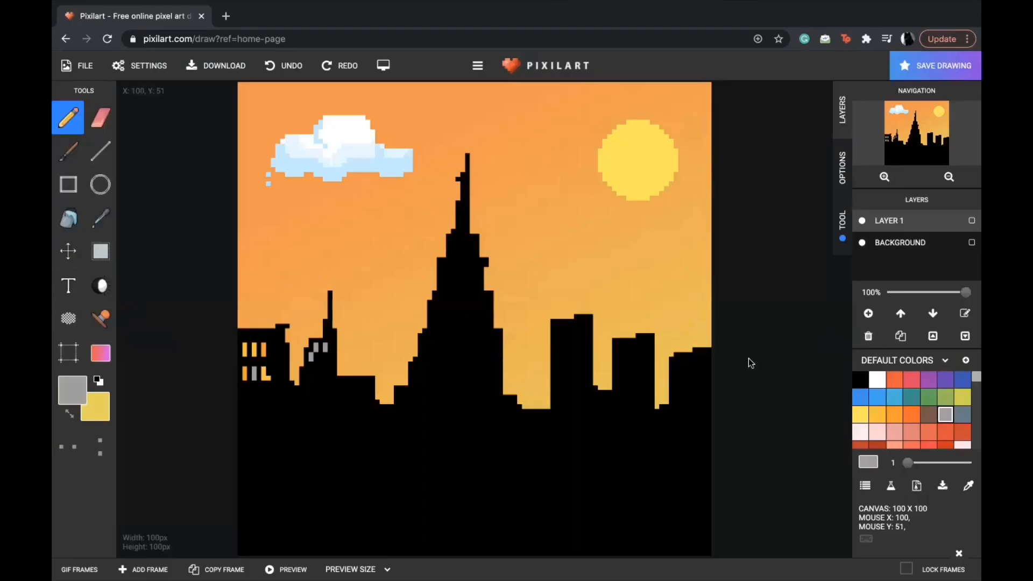